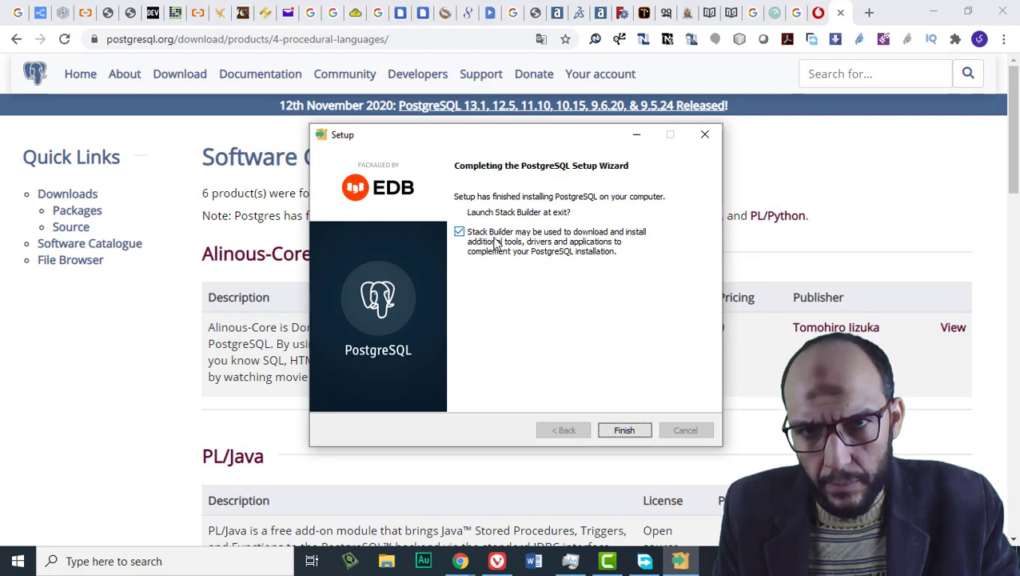
# Finish the PostgreSQL setup wizard without launching Stack Builder at exit.
pyautogui.click(471, 240)
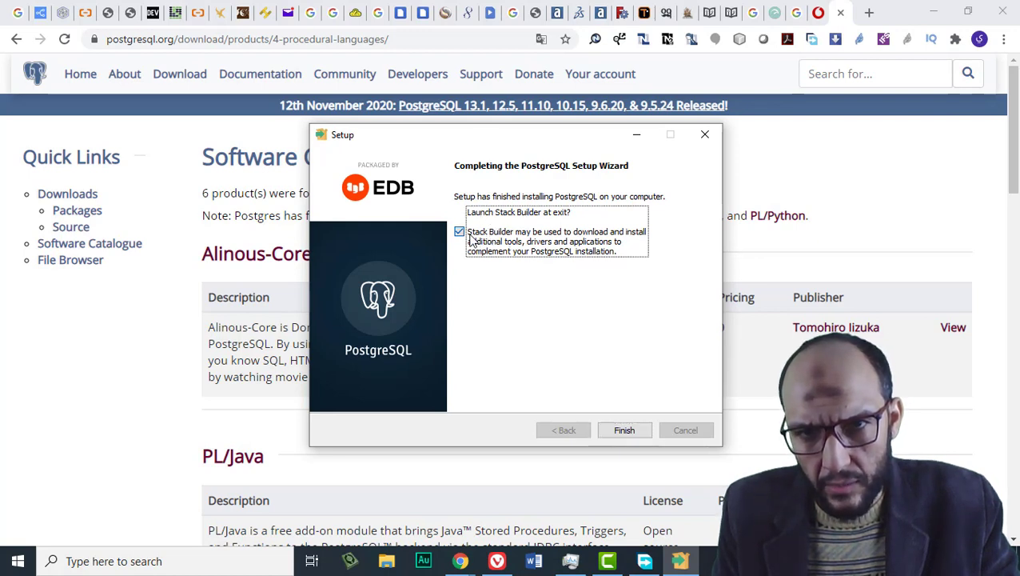
pyautogui.click(625, 430)
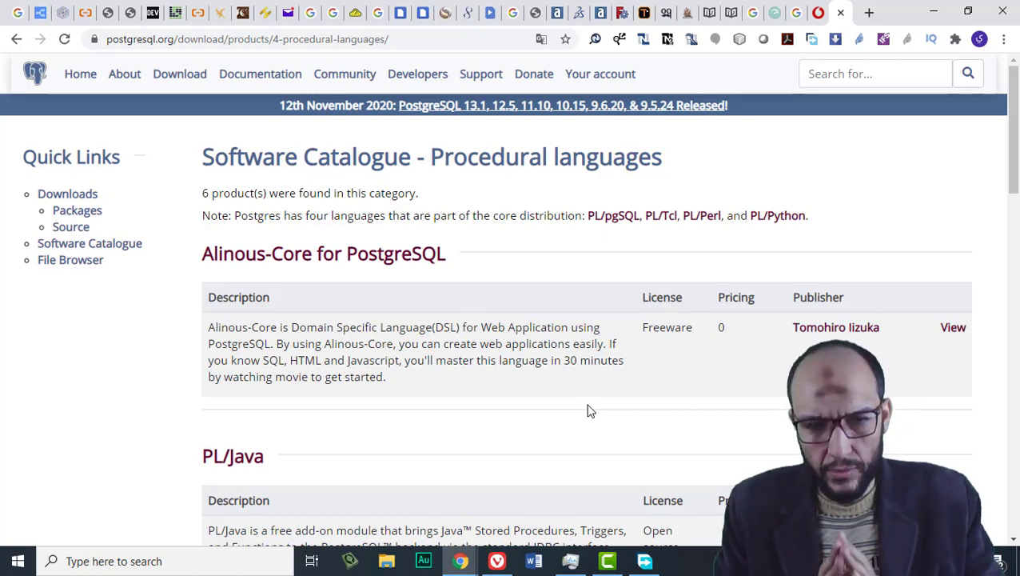
# Launch pgAdmin 4 and dismiss the browser's translation offer.
pyautogui.press('super')
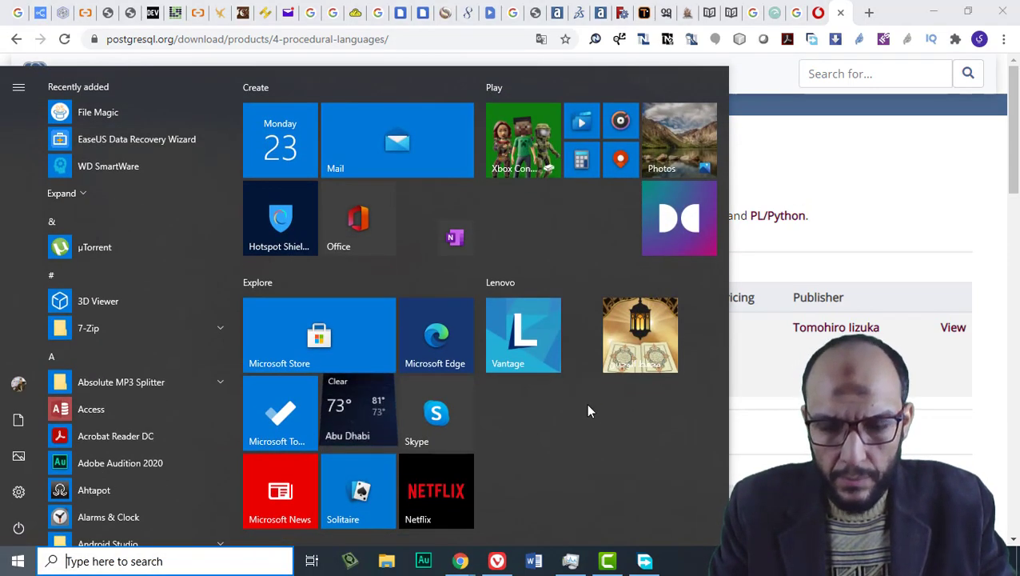
pyautogui.write('pg')
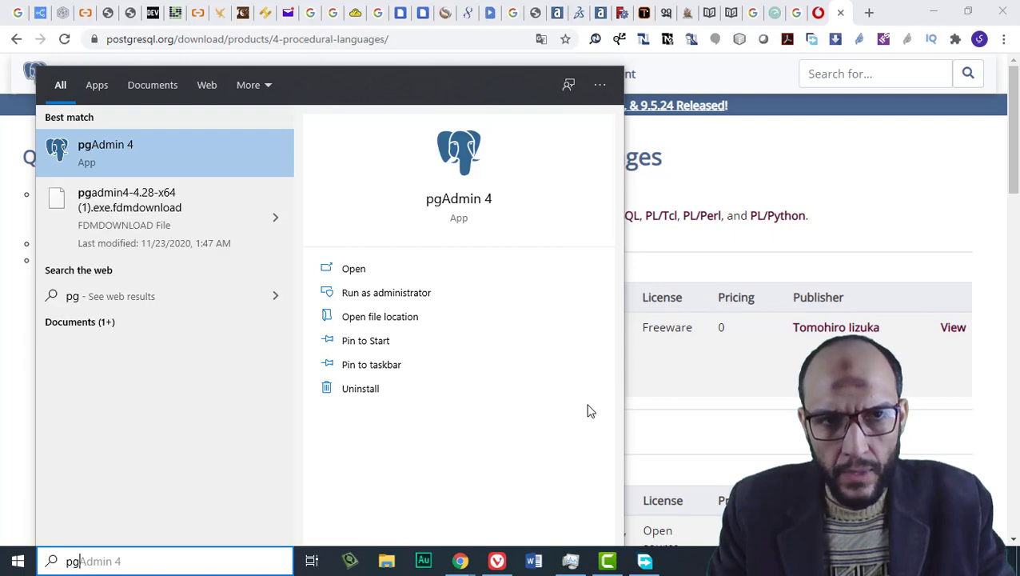
pyautogui.press('Return')
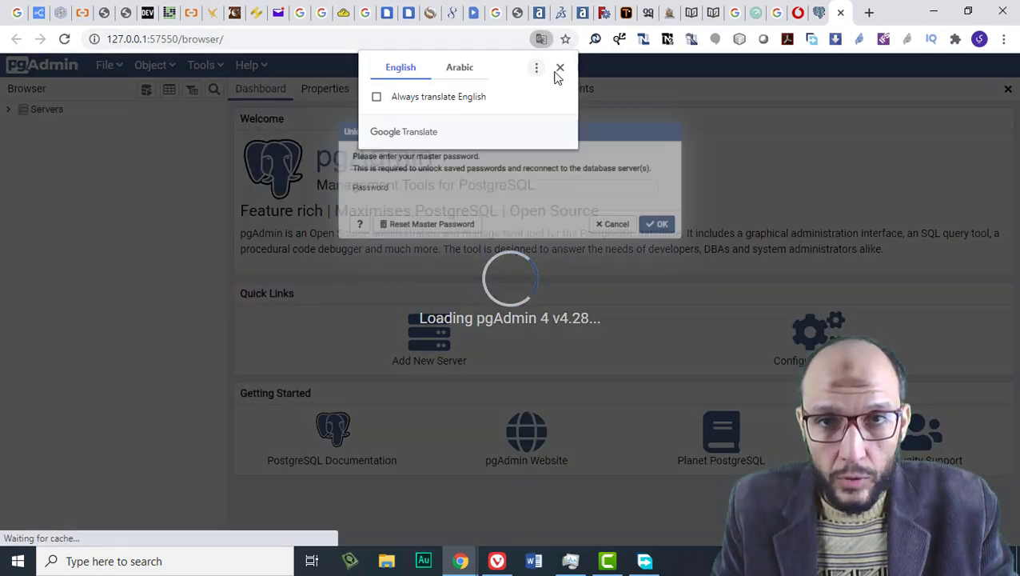
pyautogui.click(559, 68)
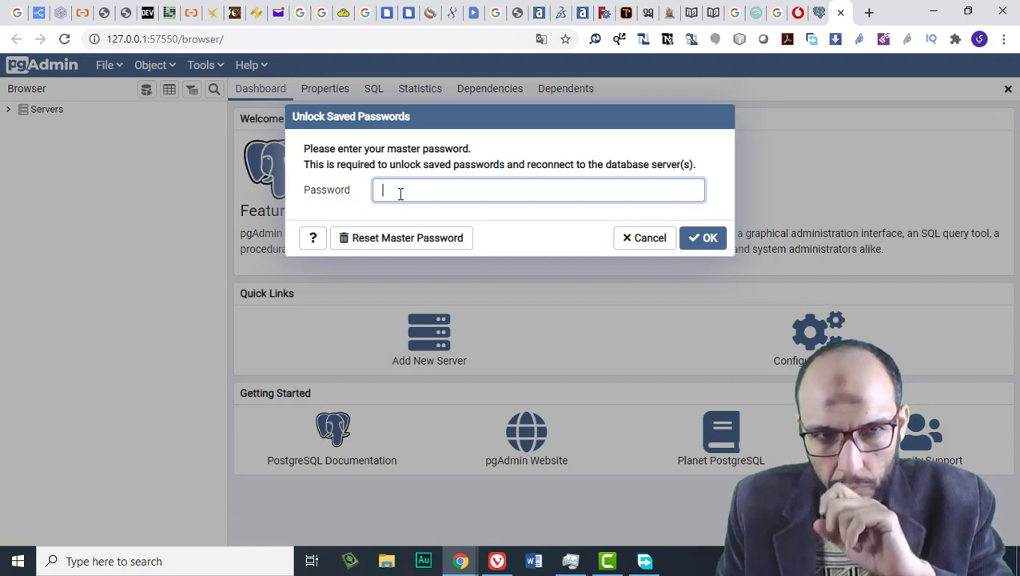
# Try to unlock the saved passwords by entering the master password, and dismiss the browser's offer to save it.
pyautogui.tripleClick(343, 149)
pyautogui.doubleClick(364, 164)
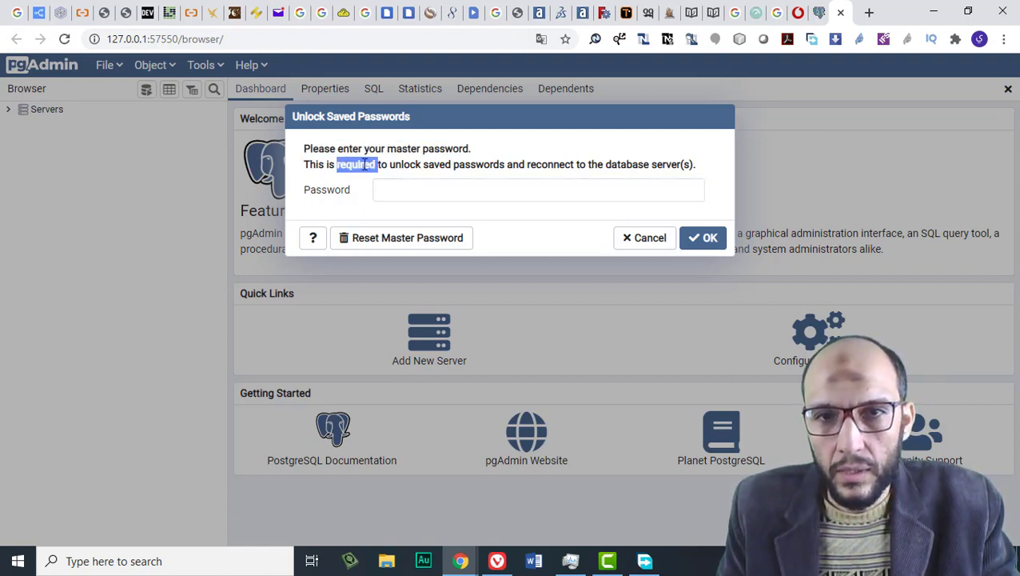
pyautogui.click(471, 187)
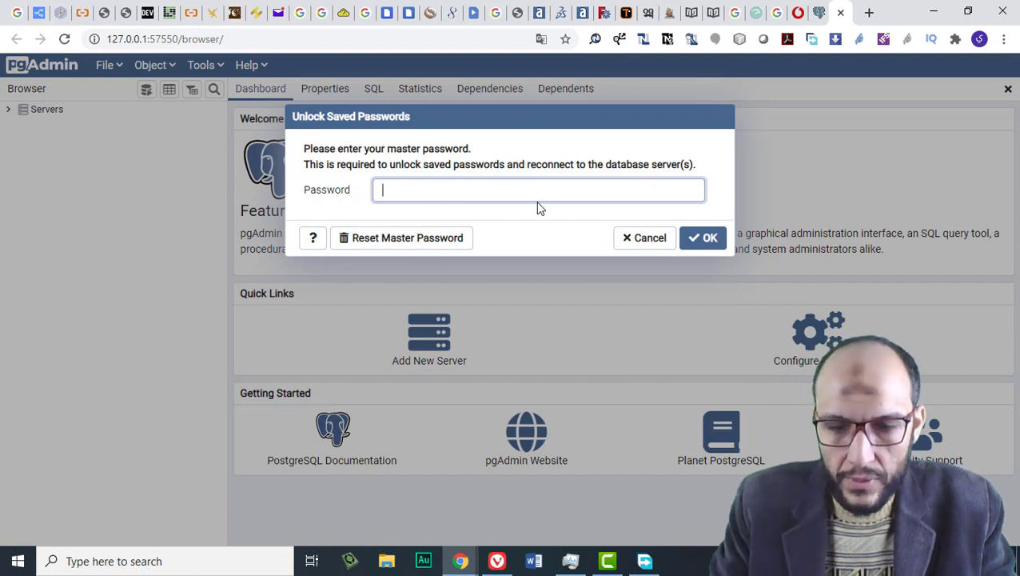
pyautogui.write('•••')
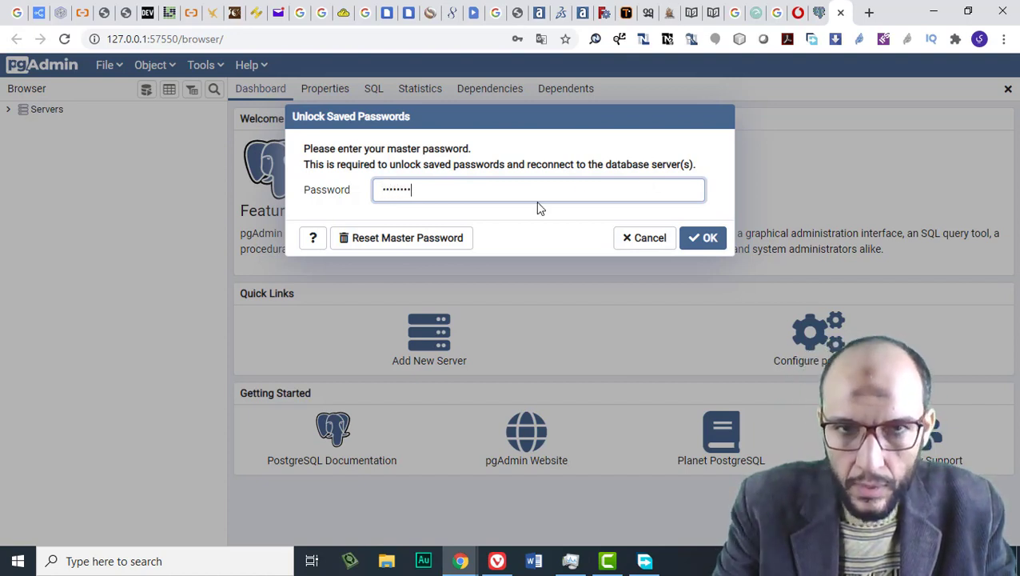
pyautogui.click(697, 239)
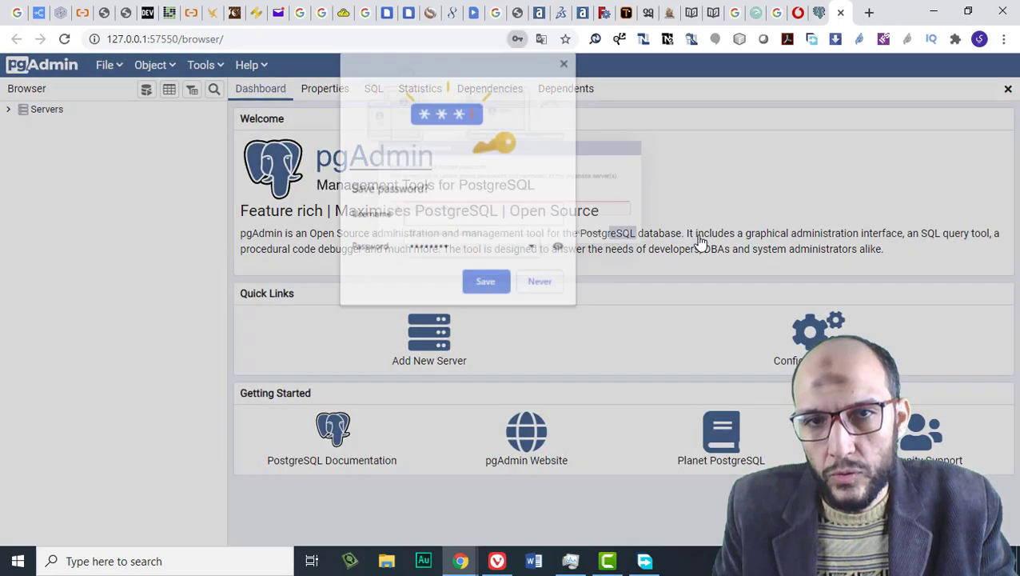
pyautogui.click(566, 63)
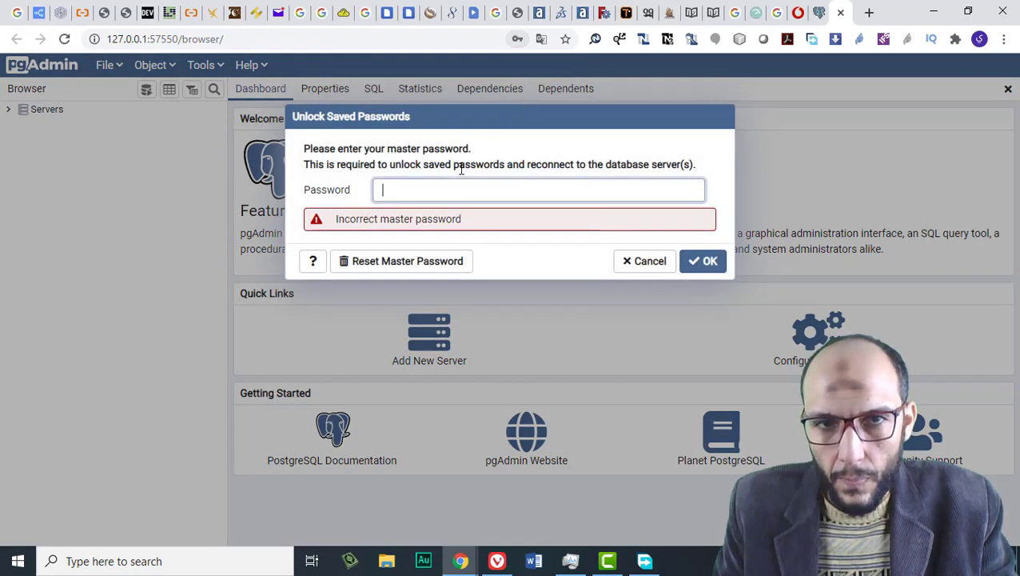
# Retry unlocking with other entries for the master password, dismissing the browser's save offer after each attempt.
pyautogui.tripleClick(375, 222)
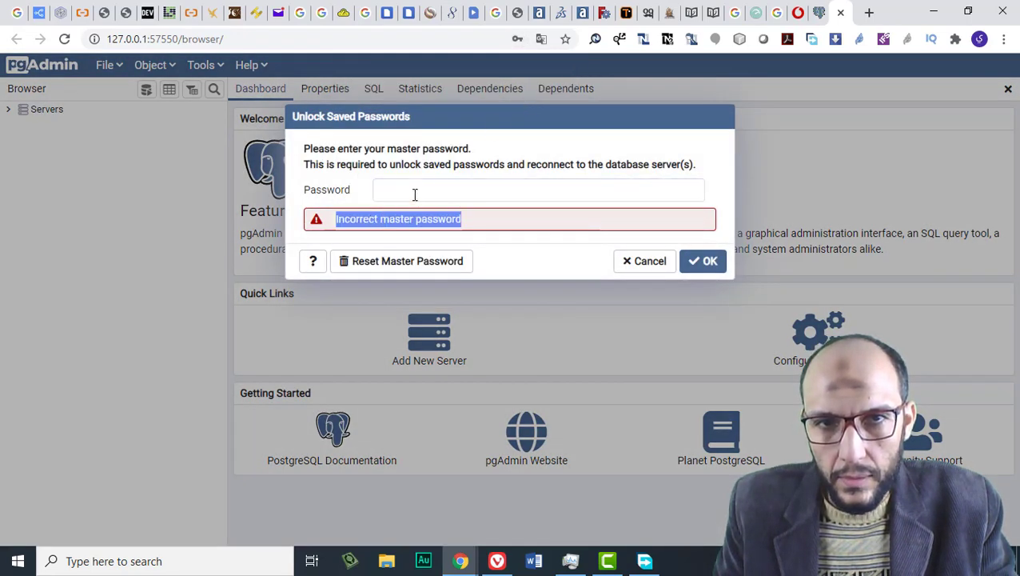
pyautogui.click(415, 194)
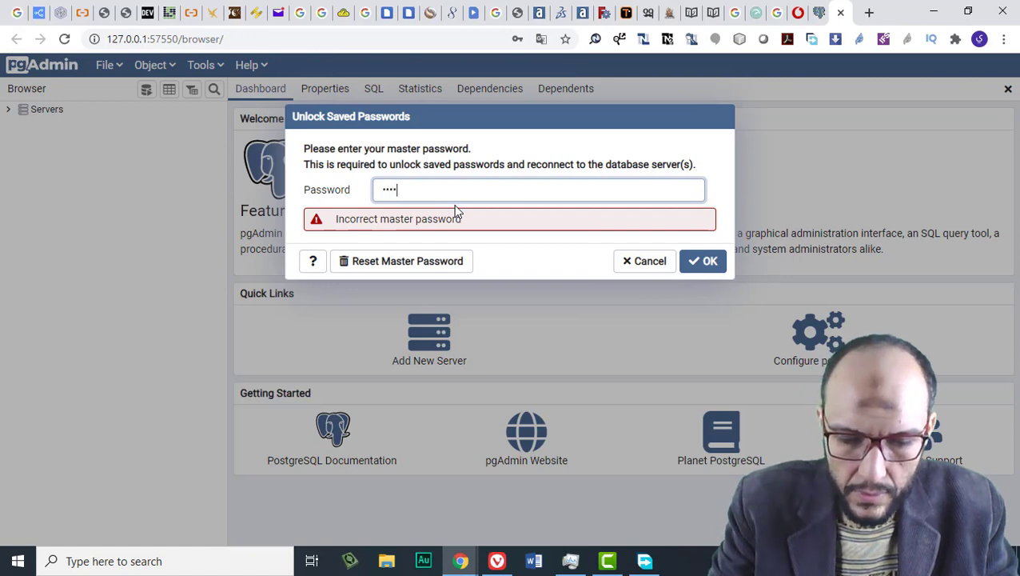
pyautogui.click(695, 261)
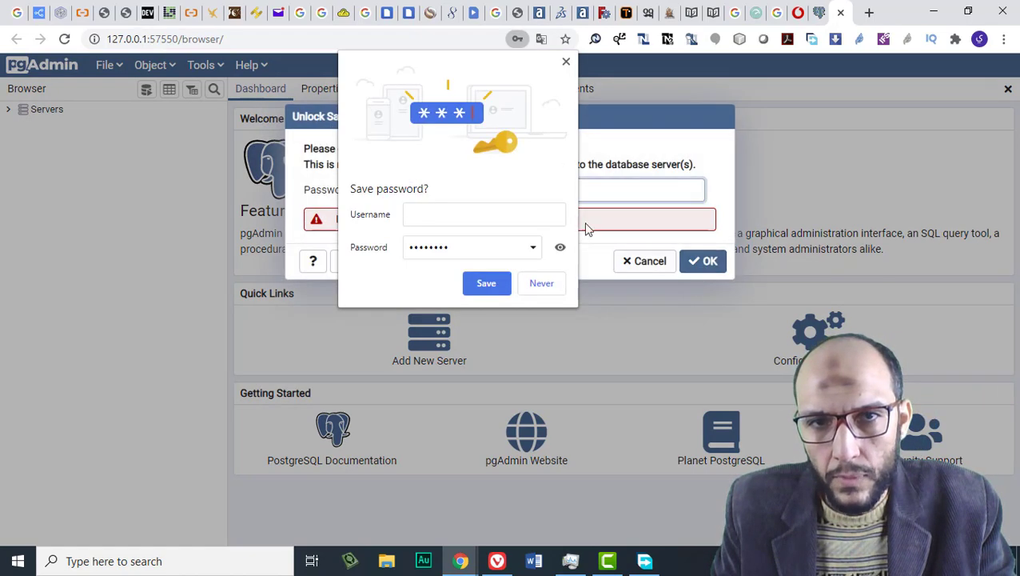
pyautogui.click(566, 61)
pyautogui.doubleClick(447, 223)
pyautogui.click(472, 190)
pyautogui.write('•••••••')
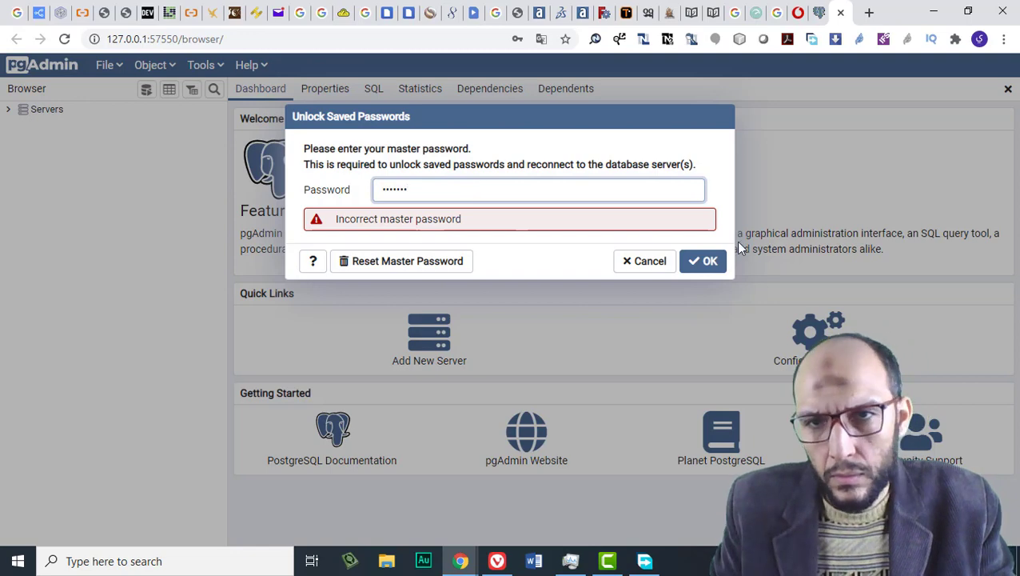
pyautogui.write('•••')
pyautogui.press('Return')
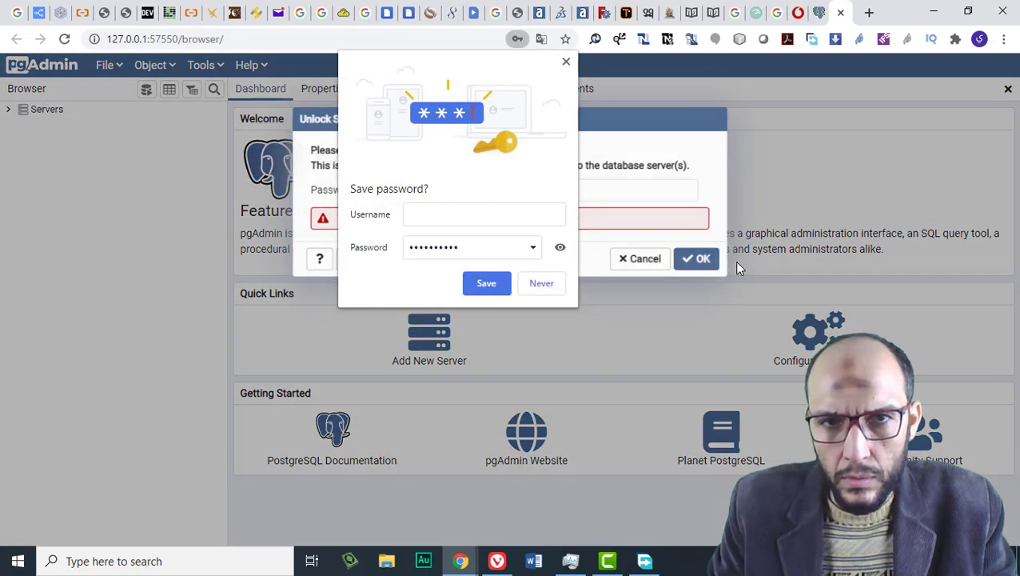
pyautogui.click(566, 61)
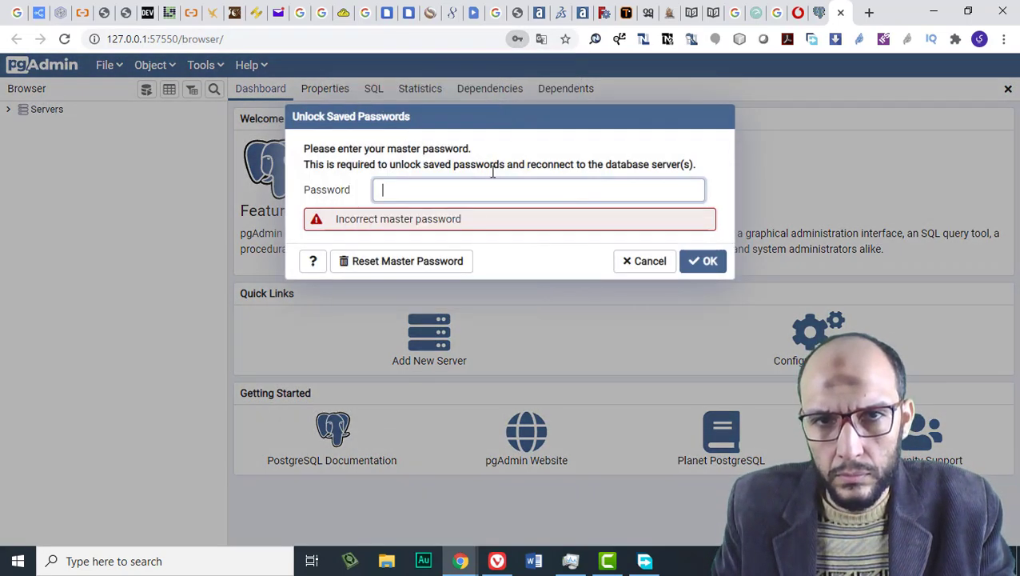
# Reset the pgAdmin master password, accept removal of all saved passwords, and set a new master password.
pyautogui.press('Tab')
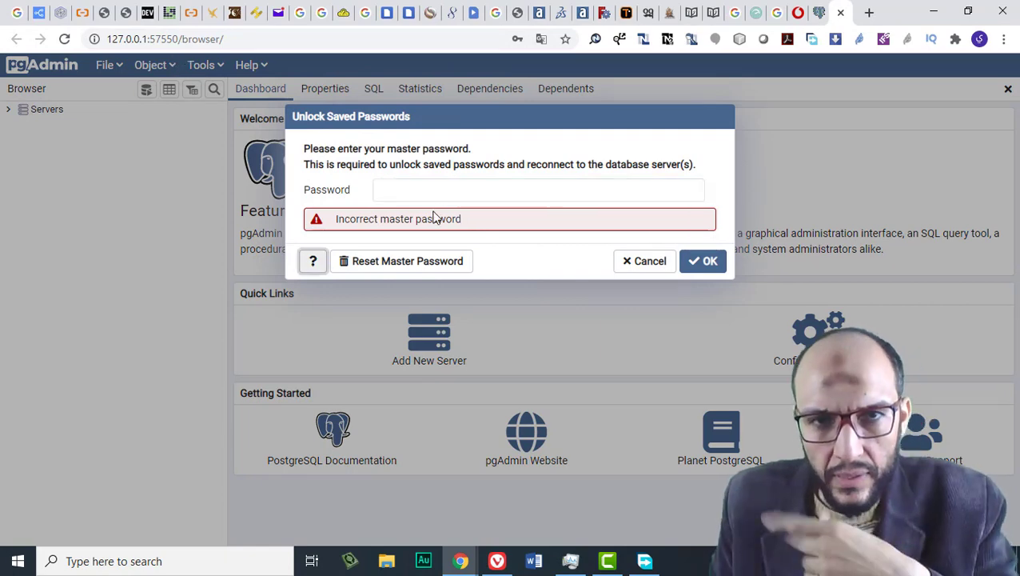
pyautogui.click(379, 267)
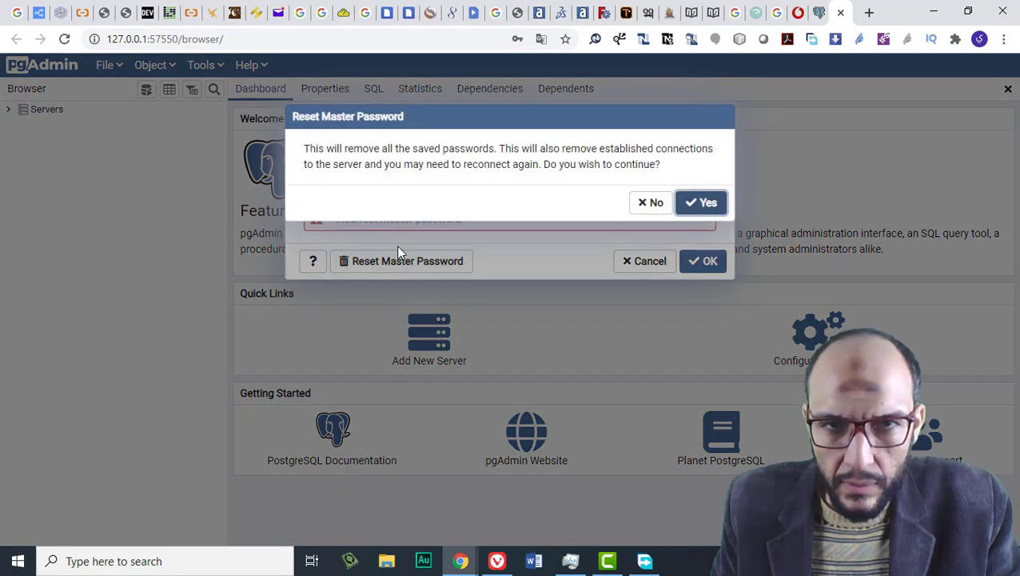
pyautogui.moveTo(314, 145); pyautogui.dragTo(630, 178)
pyautogui.click(692, 210)
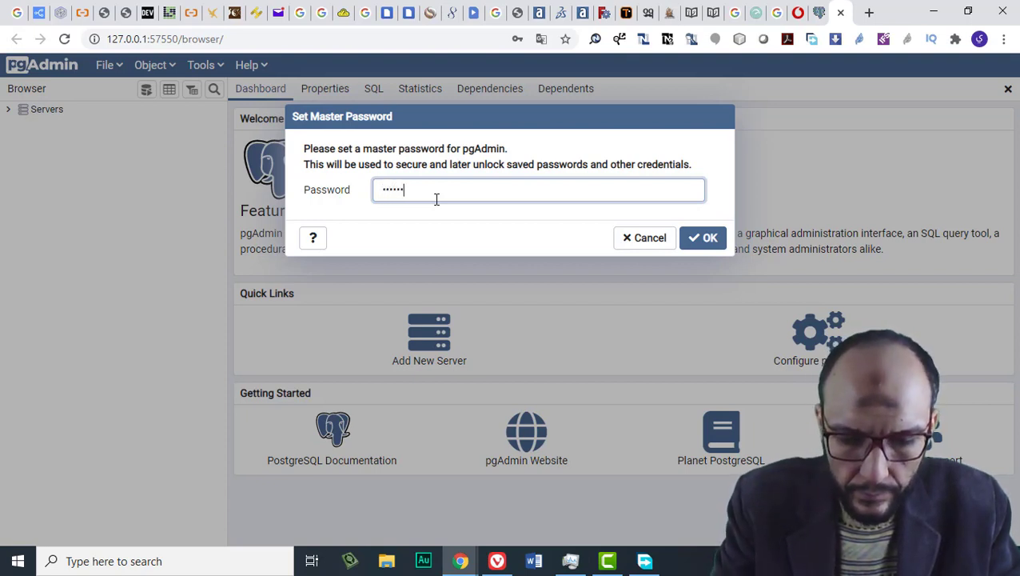
pyautogui.click(690, 240)
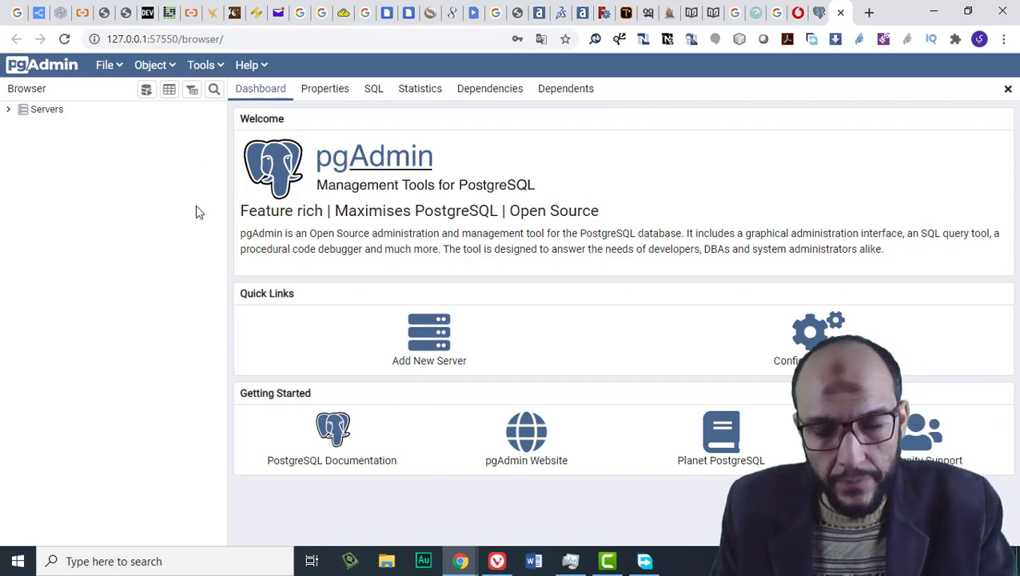
# Switch to the Windows Registry Editor.
pyautogui.click(18, 560)
pyautogui.write('reg')
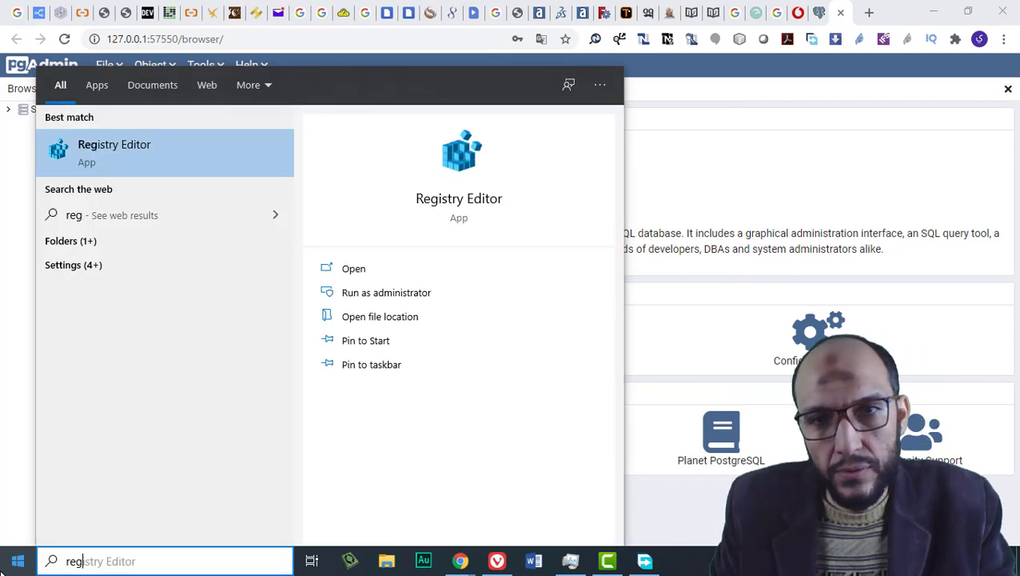
pyautogui.press('Return')
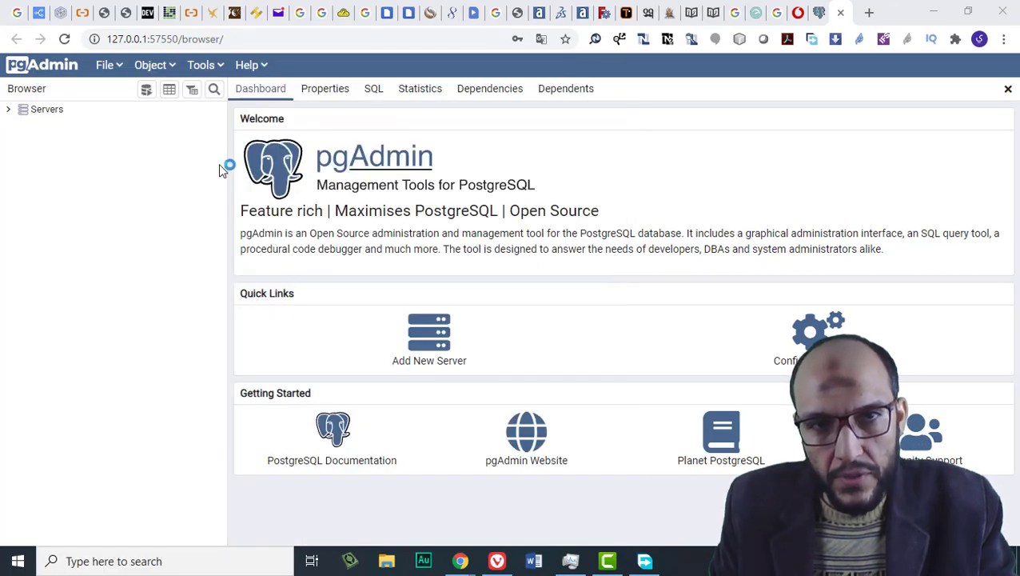
# Return to the top of the registry tree, expand HKEY_CLASSES_ROOT and select its * key.
pyautogui.scroll(6, 143, 208)
pyautogui.scroll(-10, 150, 144)
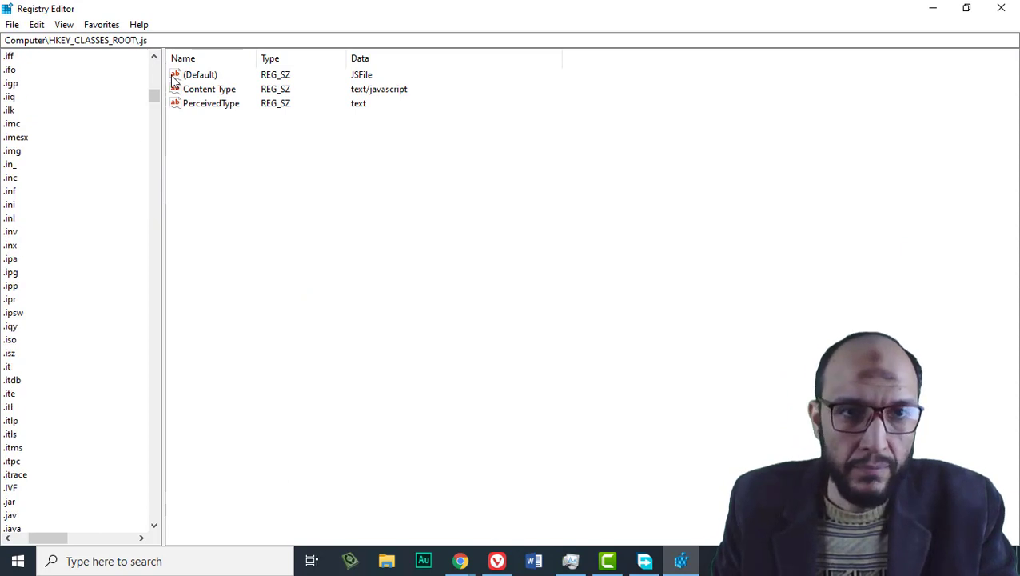
pyautogui.moveTo(155, 98); pyautogui.dragTo(155, 69)
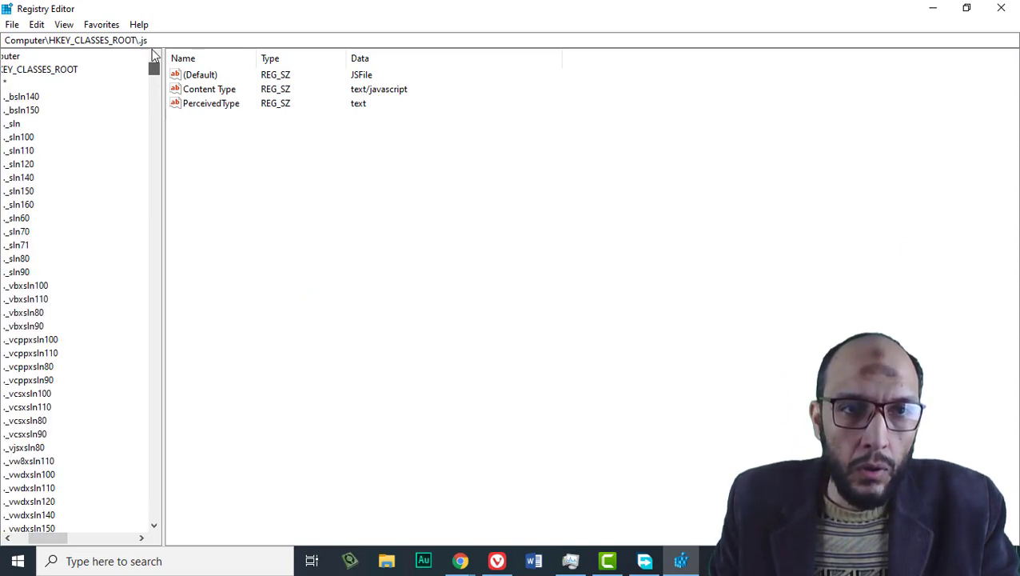
pyautogui.doubleClick(33, 70)
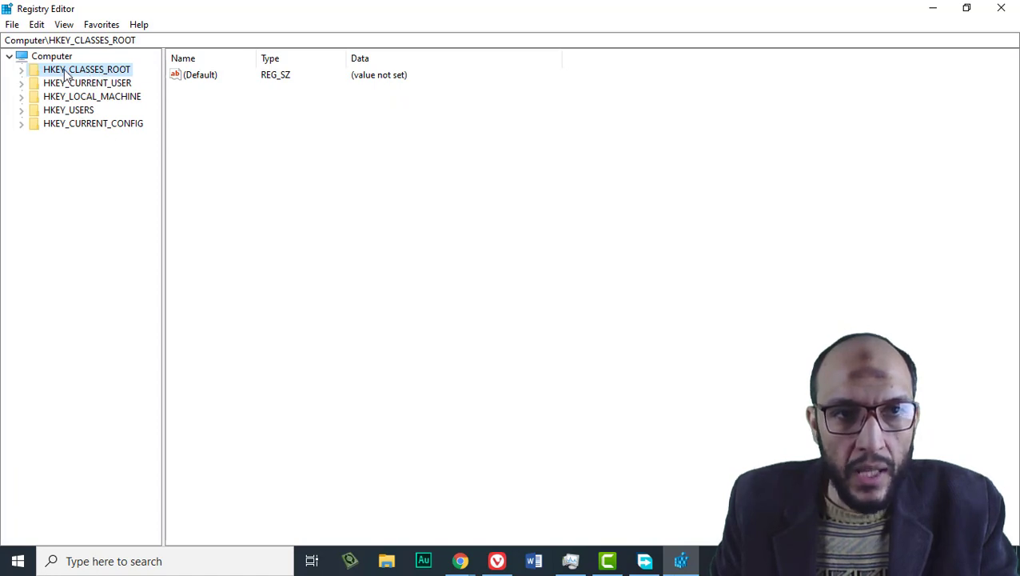
pyautogui.doubleClick(64, 72)
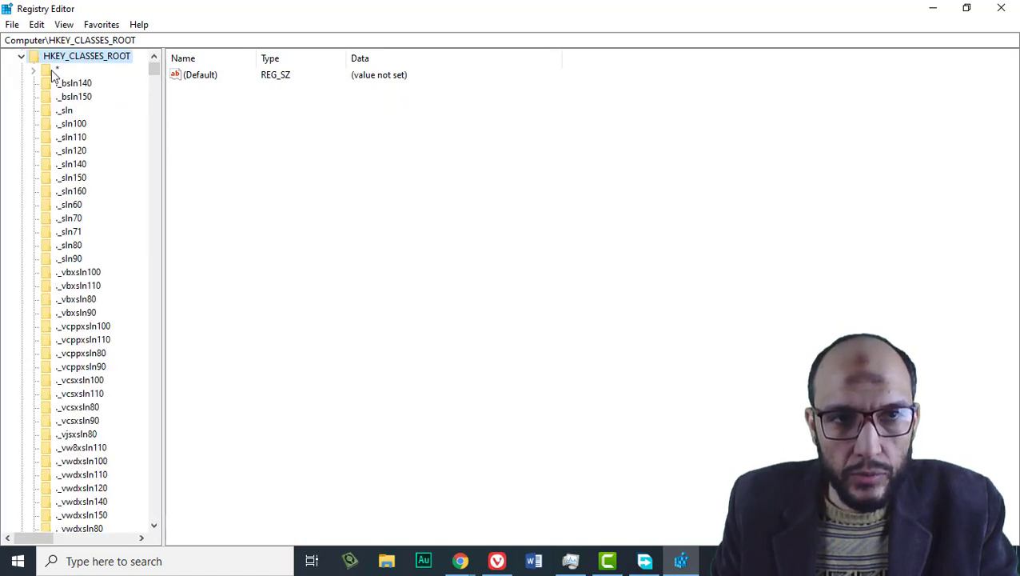
pyautogui.click(51, 70)
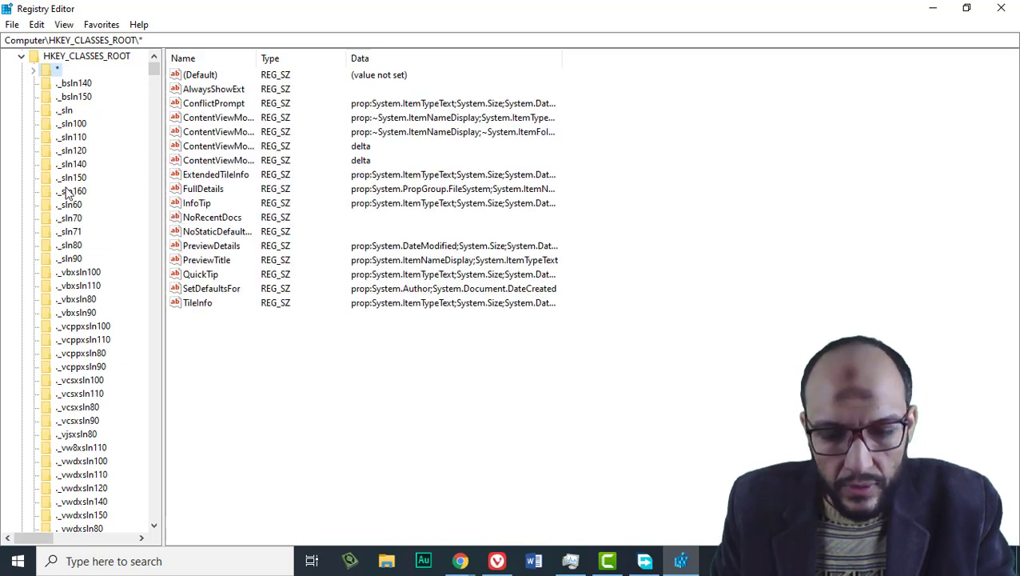
# Find the .js key under HKEY_CLASSES_ROOT, searching key names only and not values or data.
pyautogui.hotkey('ctrl', 'f')
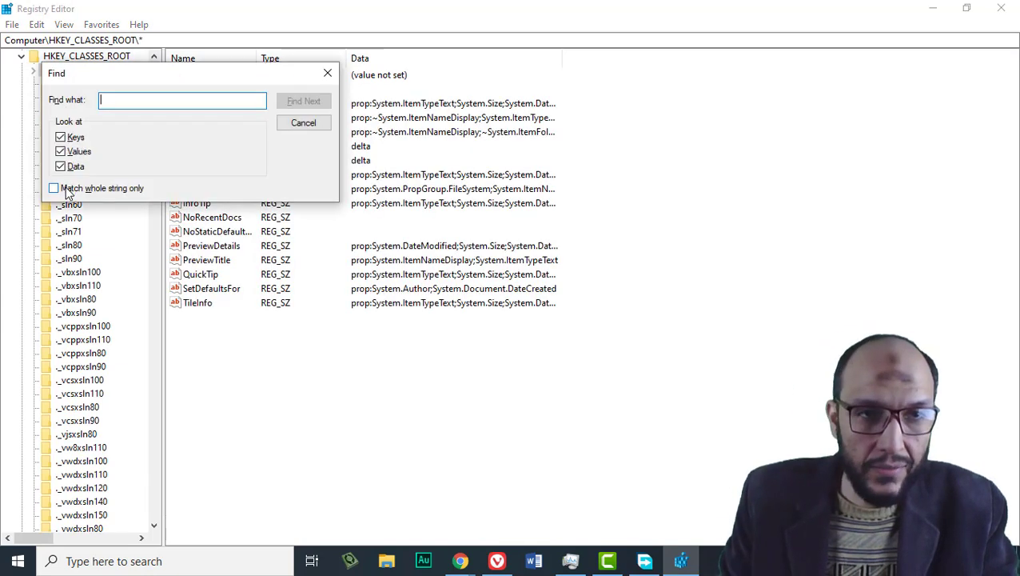
pyautogui.click(61, 151)
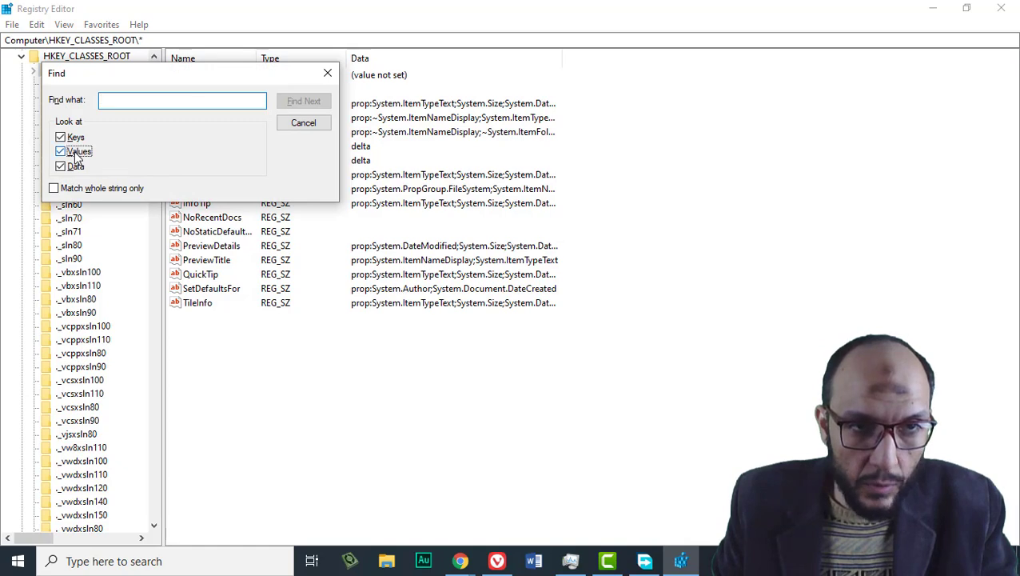
pyautogui.click(61, 167)
pyautogui.click(148, 100)
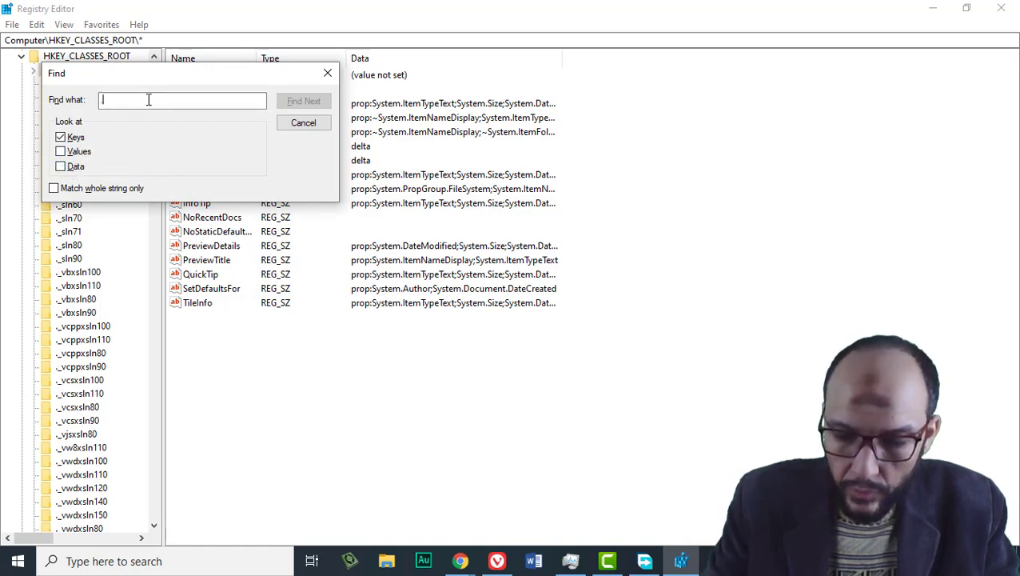
pyautogui.write('i')
pyautogui.write('s')
pyautogui.press('Return')
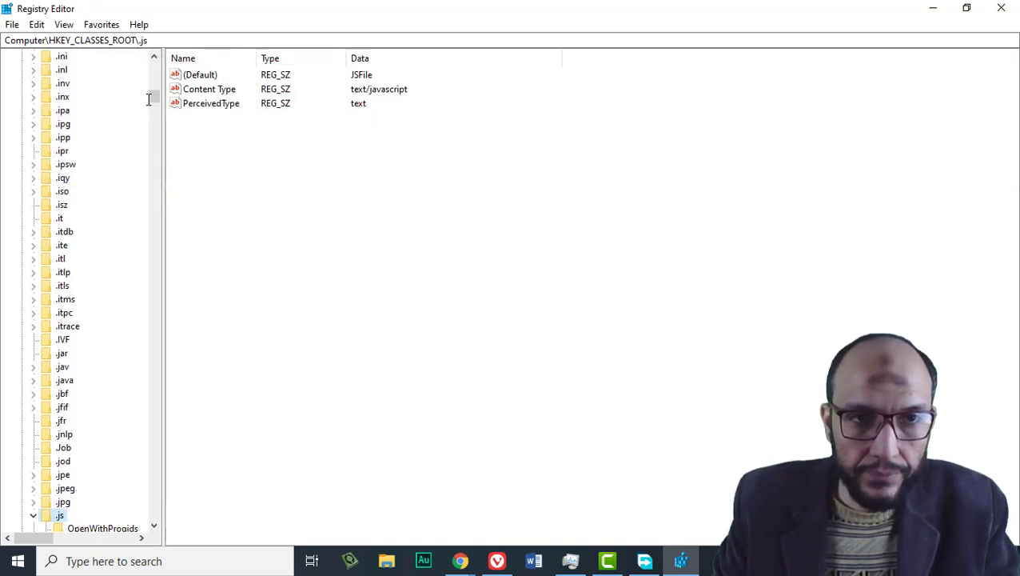
pyautogui.scroll(-6, 128, 176)
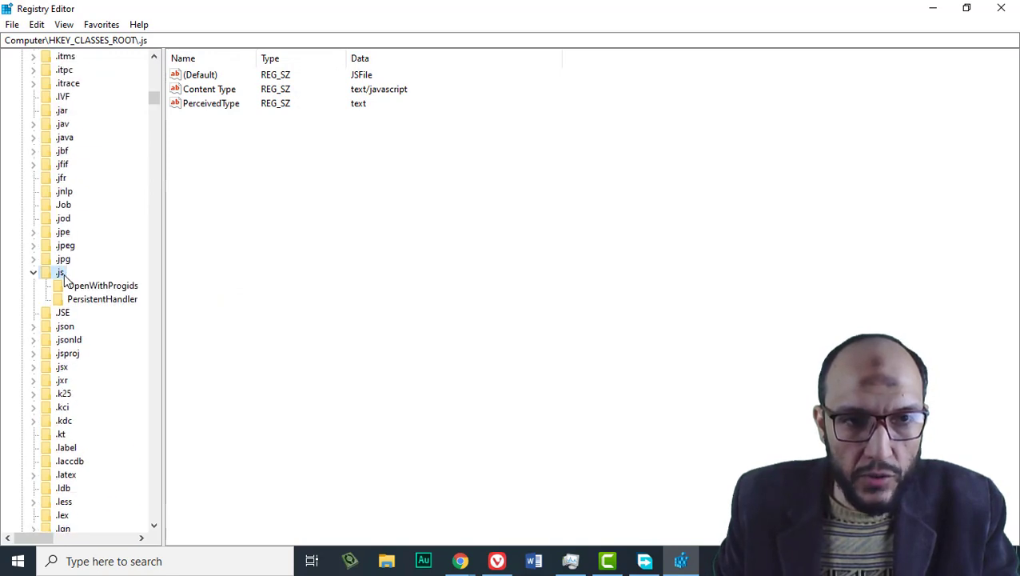
# Open the Content Type value of the .js key, check that its data is text/javascript and accept it.
pyautogui.click(226, 94)
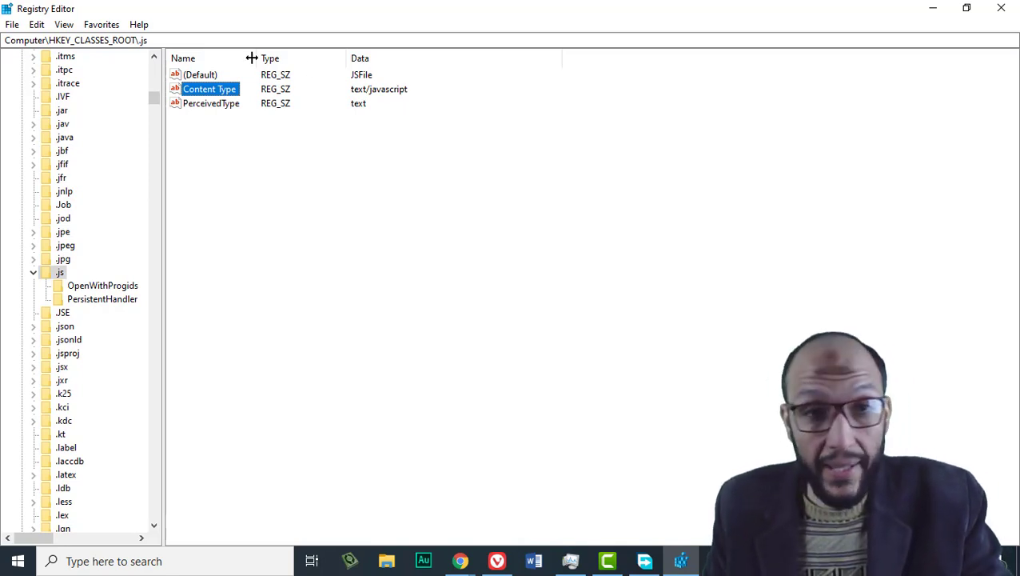
pyautogui.doubleClick(213, 92)
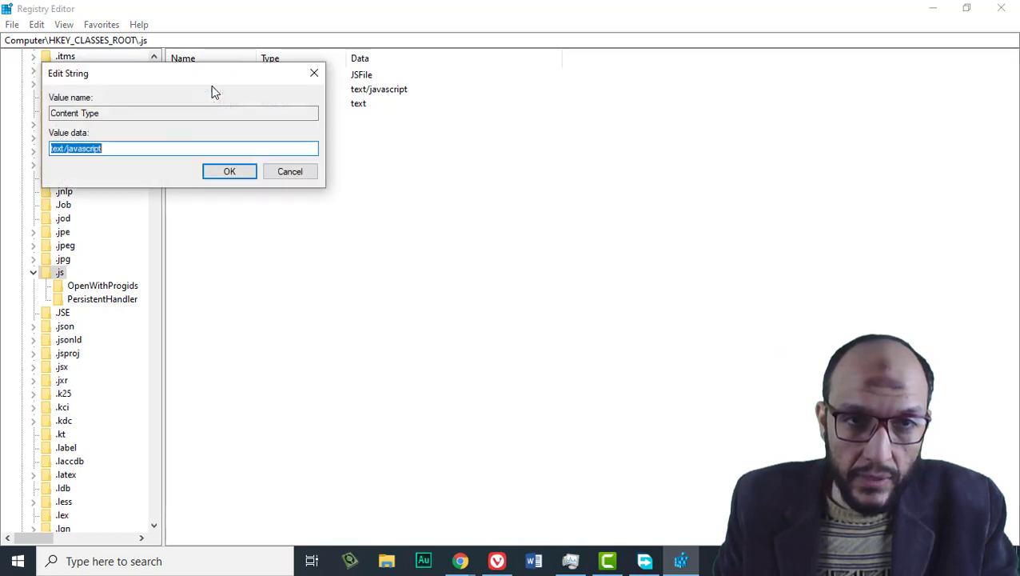
pyautogui.doubleClick(76, 148)
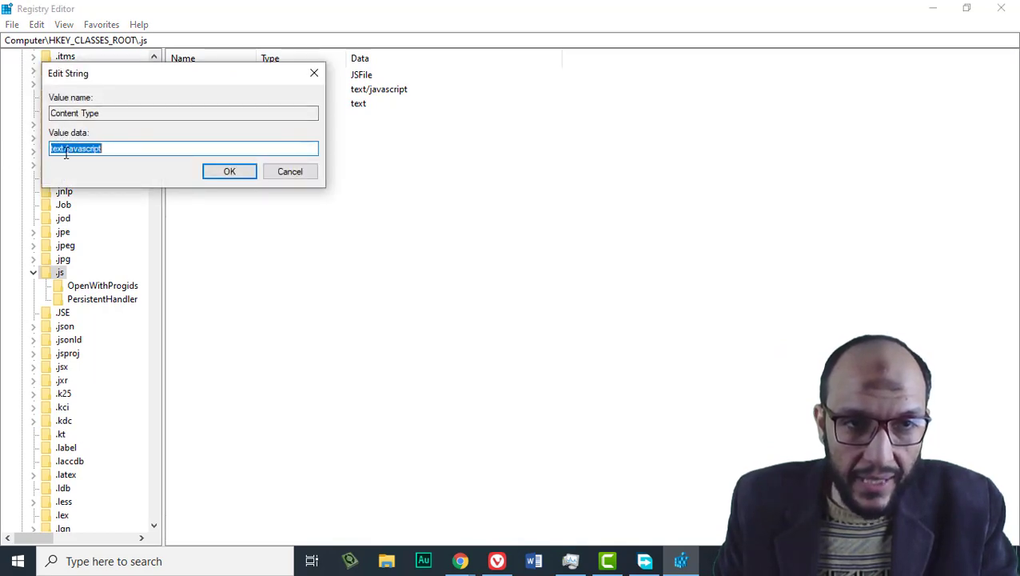
pyautogui.click(228, 171)
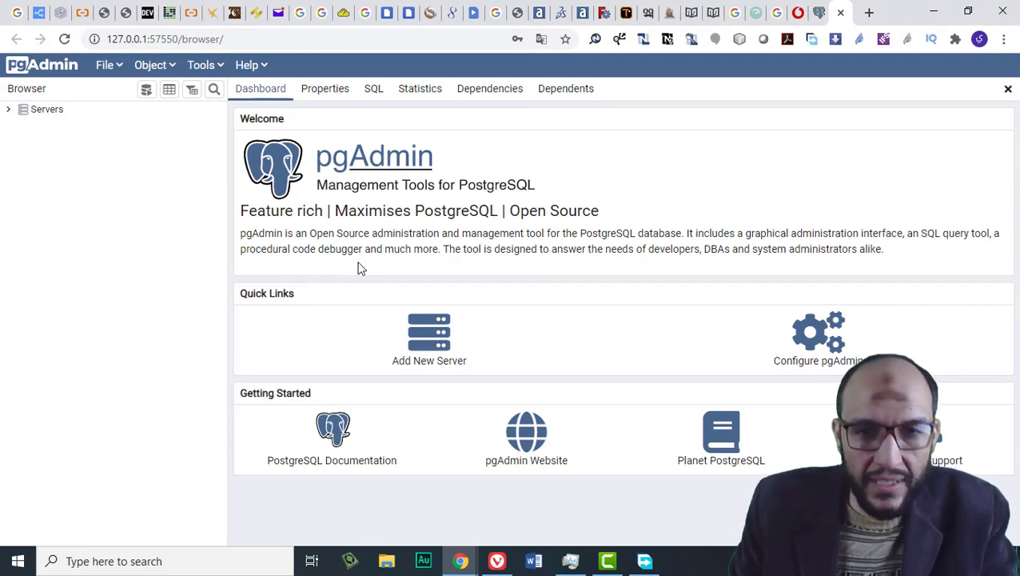
# In pgAdmin, connect to the PostgreSQL 13 server as user postgres by entering the server password, with the password saved.
pyautogui.click(6, 113)
pyautogui.click(23, 125)
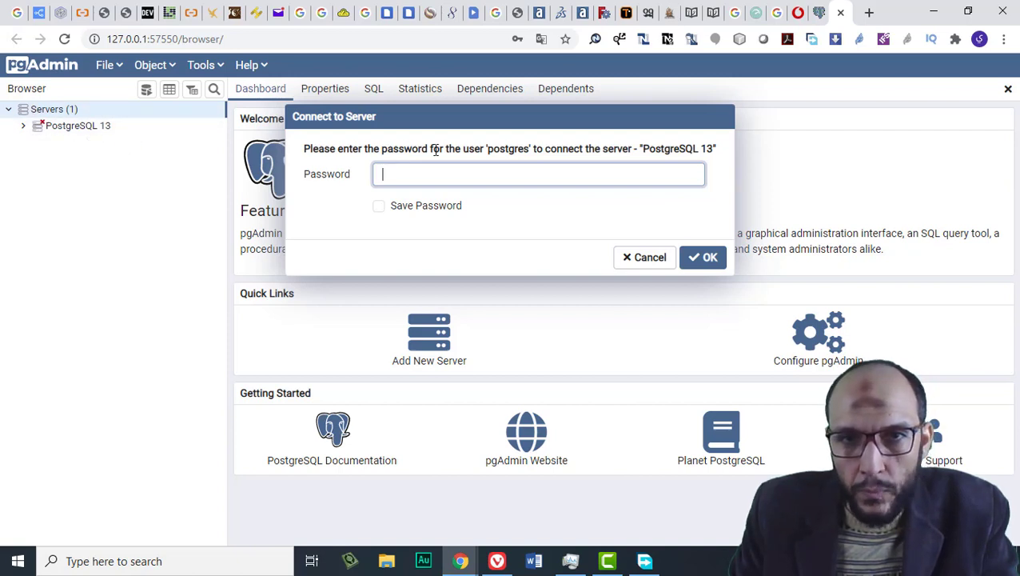
pyautogui.doubleClick(518, 149)
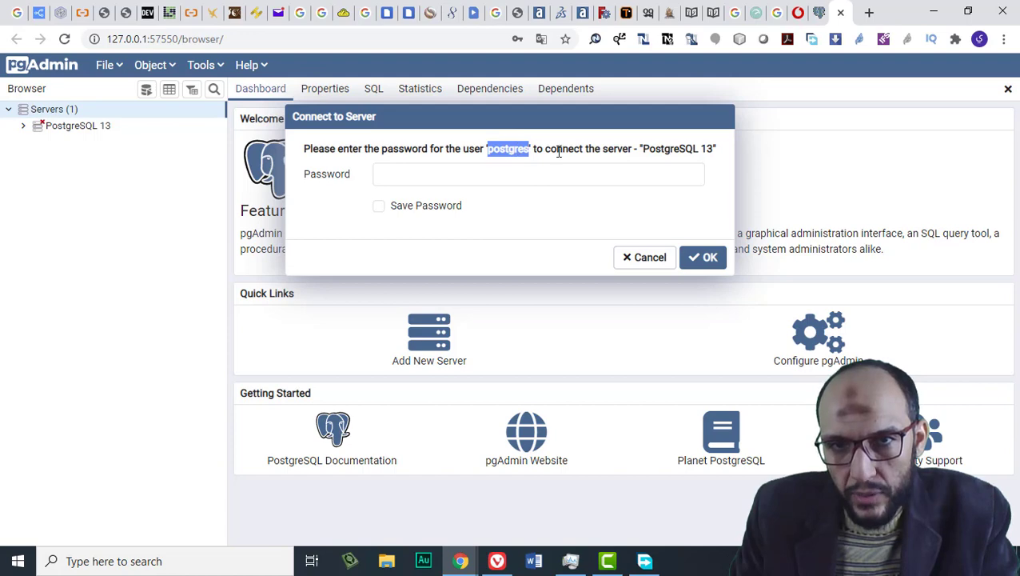
pyautogui.click(535, 170)
pyautogui.hotkey('ctrl', 'v')
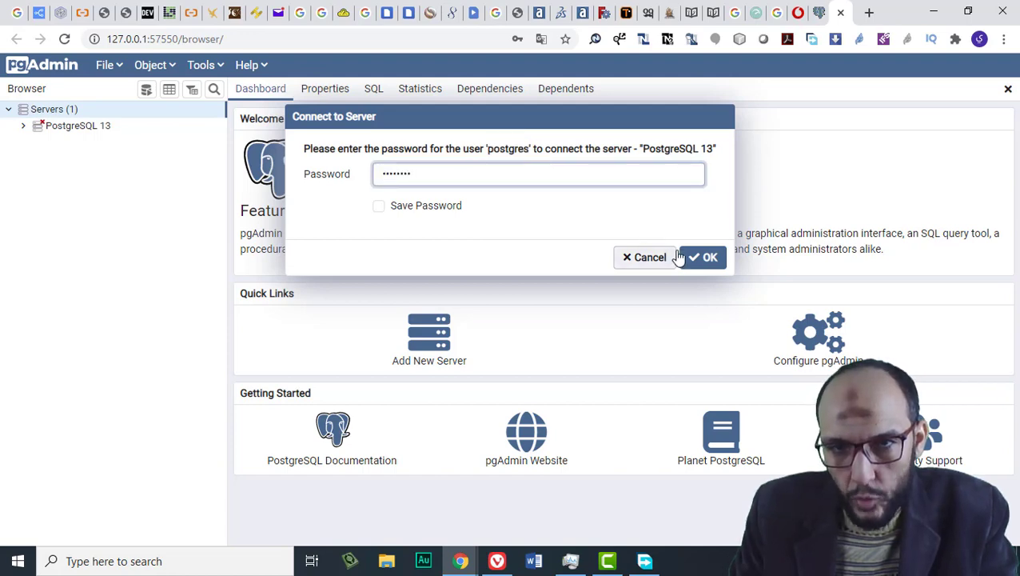
pyautogui.click(379, 206)
pyautogui.click(704, 257)
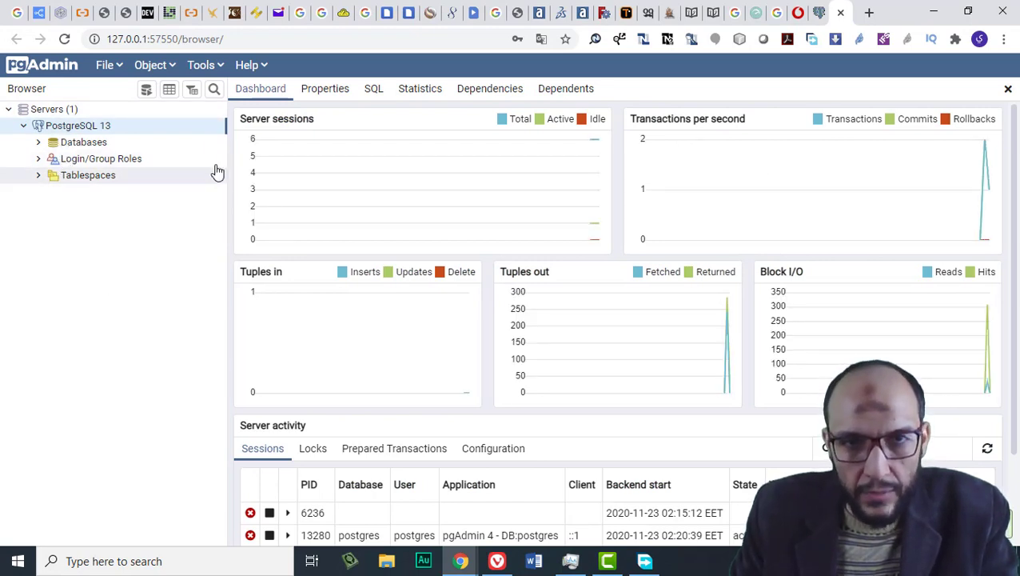
# Create a database named db1 under the PostgreSQL 13 server's Databases, owned by postgres.
pyautogui.click(55, 145)
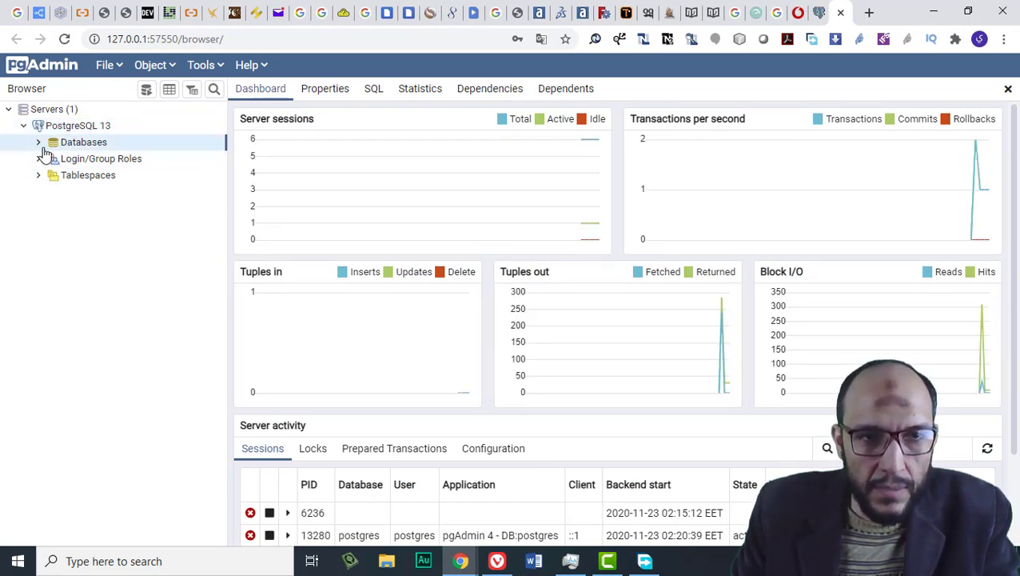
pyautogui.click(38, 142)
pyautogui.click(56, 158)
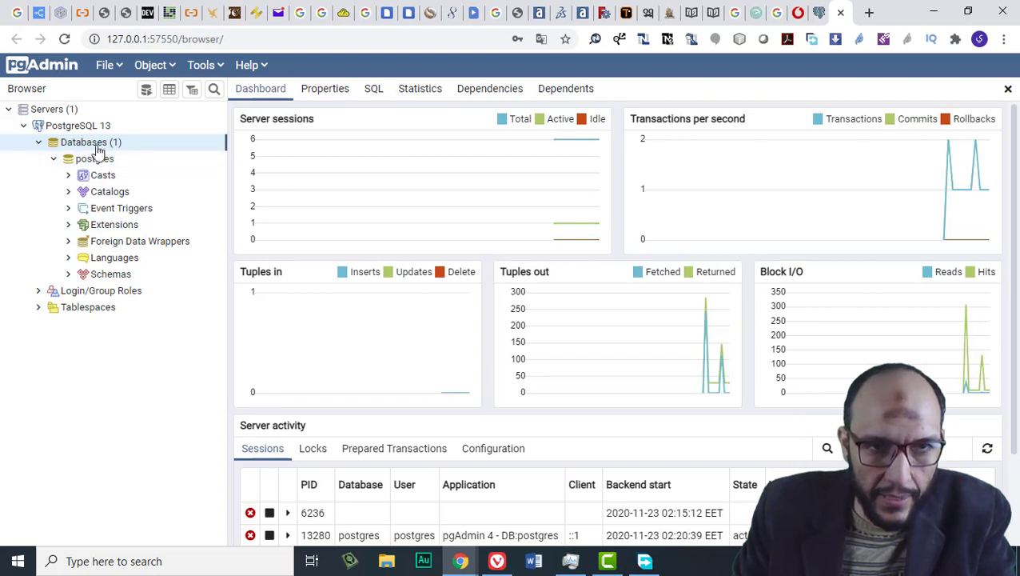
pyautogui.rightClick(94, 147)
pyautogui.moveTo(184, 156)
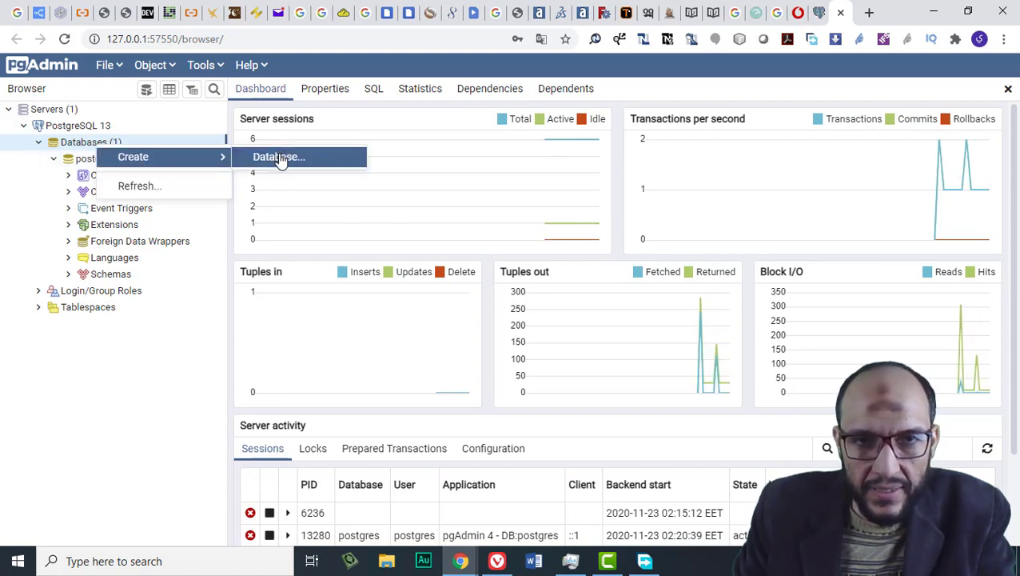
pyautogui.click(276, 156)
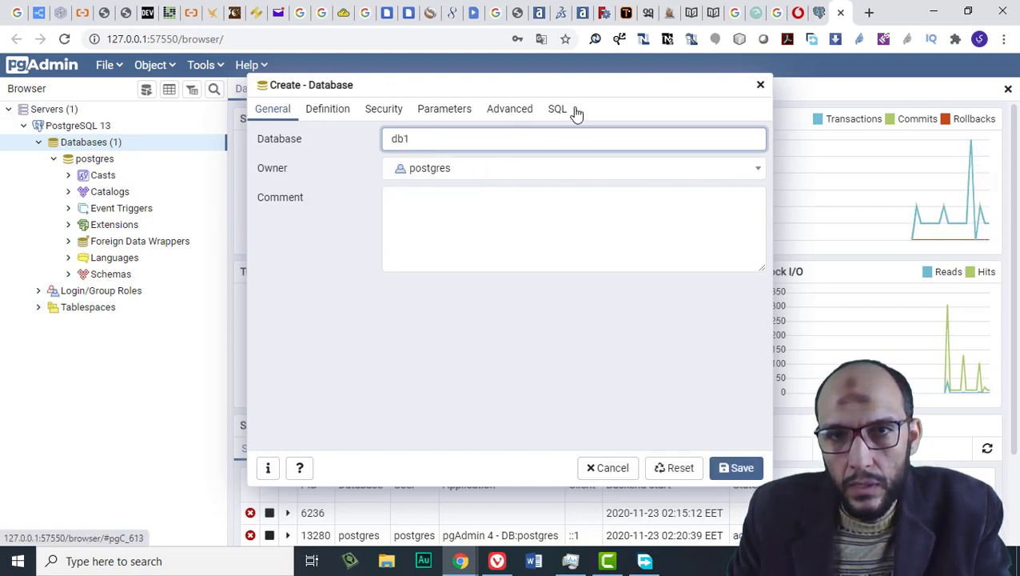
pyautogui.click(740, 479)
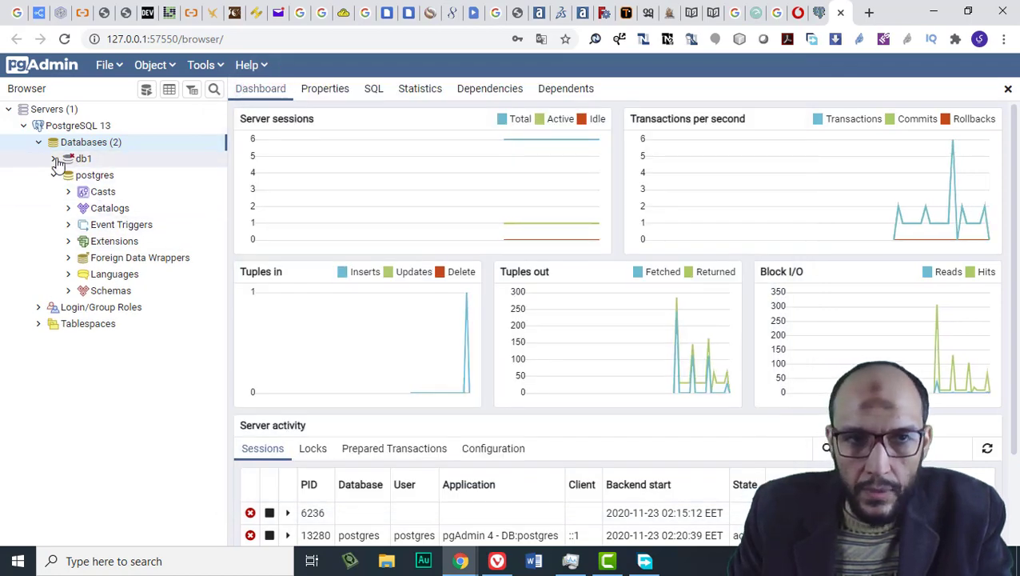
# Expand the db1 database and look through its catalogs, its schemas and the objects of the public schema.
pyautogui.click(56, 160)
pyautogui.click(54, 159)
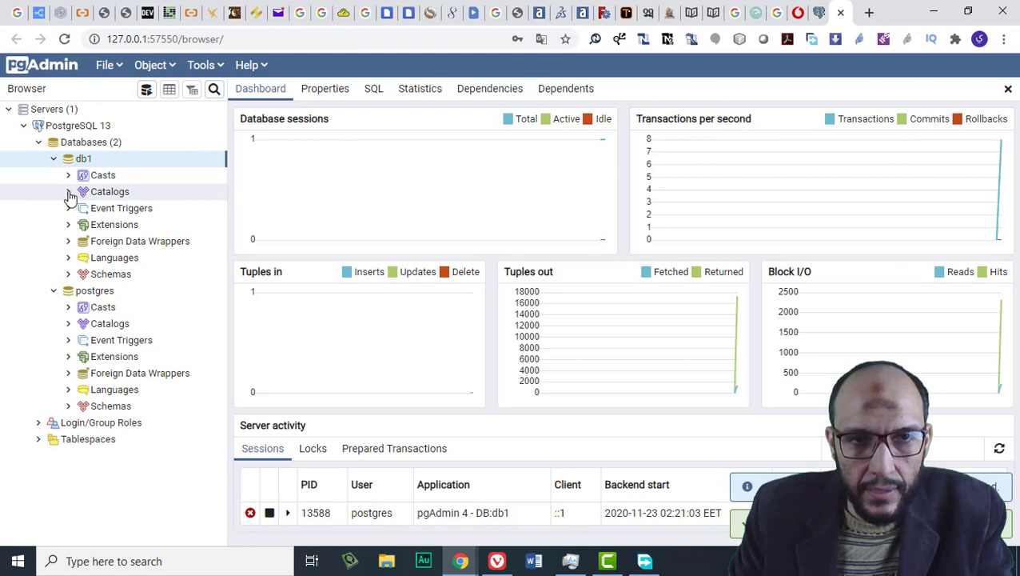
pyautogui.click(78, 194)
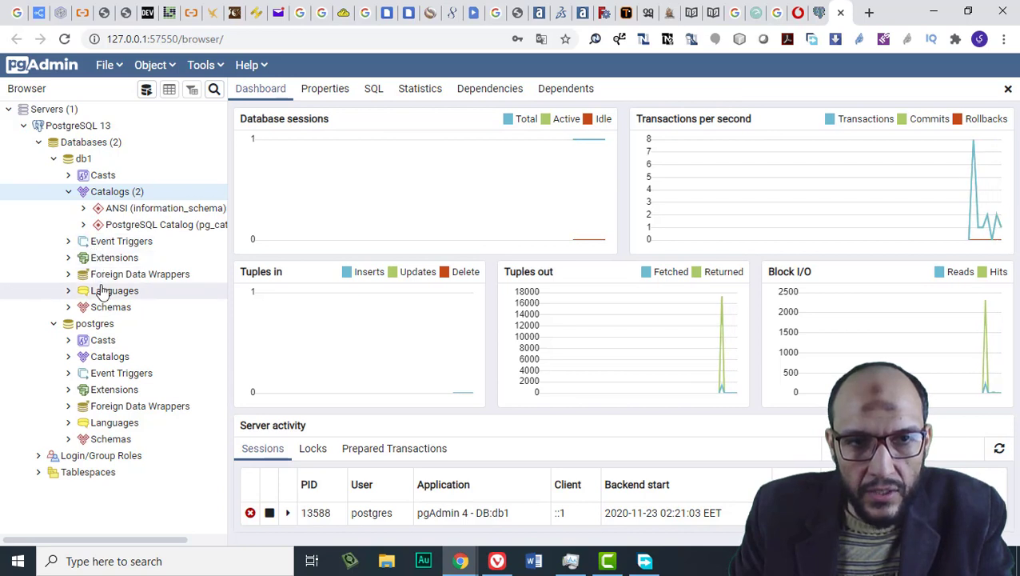
pyautogui.click(91, 310)
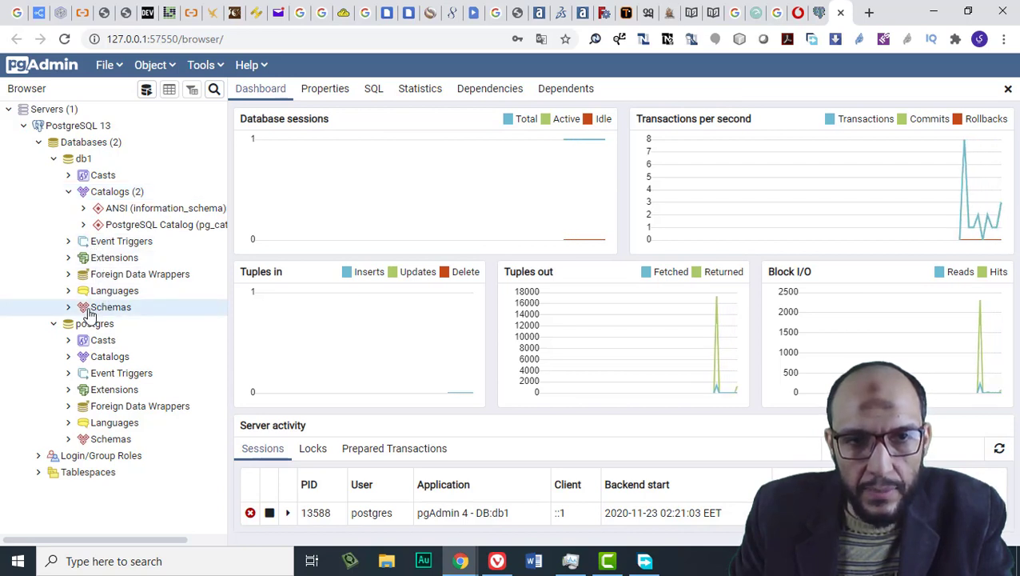
pyautogui.click(69, 307)
pyautogui.click(69, 193)
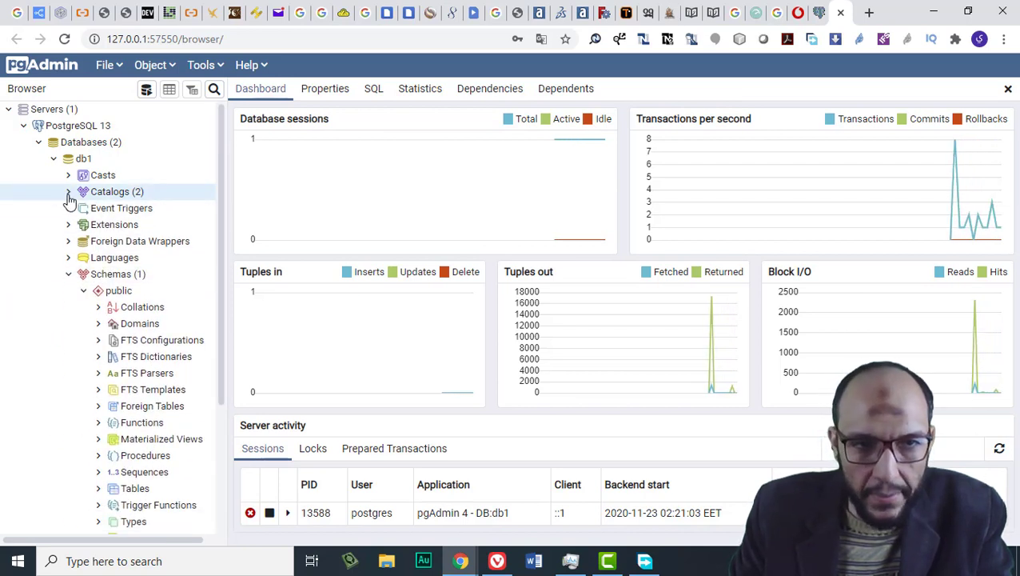
pyautogui.click(102, 289)
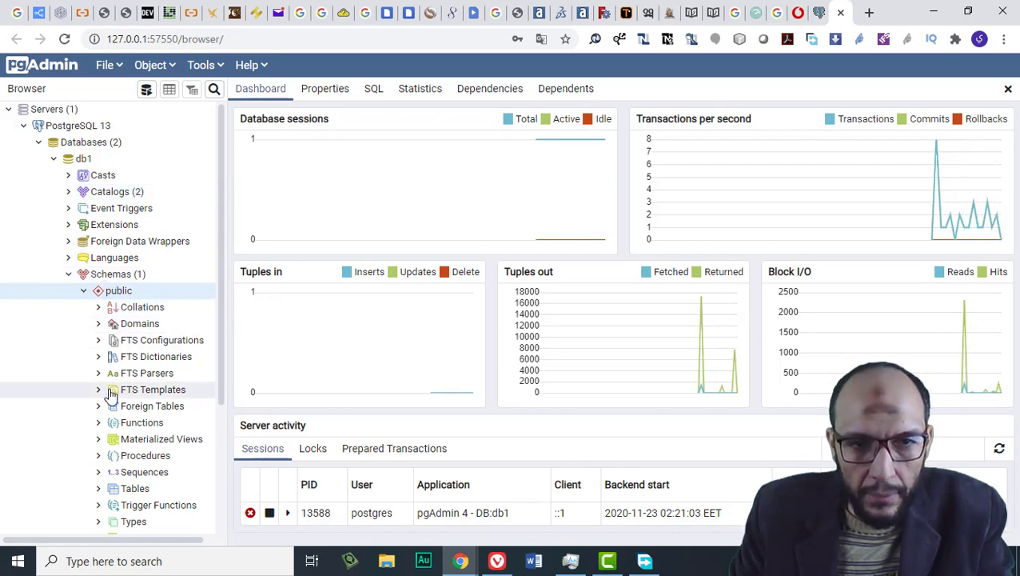
pyautogui.scroll(-2, 108, 384)
# Create a schema named db1 in the db1 database, owned by postgres, and briefly look at its object groups.
pyautogui.click(120, 202)
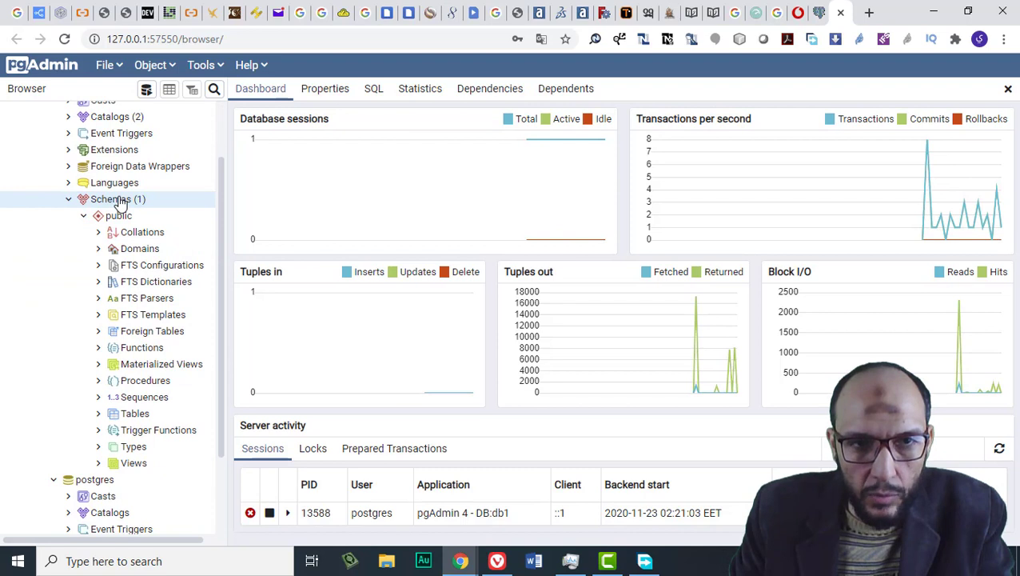
pyautogui.rightClick(120, 201)
pyautogui.moveTo(141, 214)
pyautogui.click(280, 212)
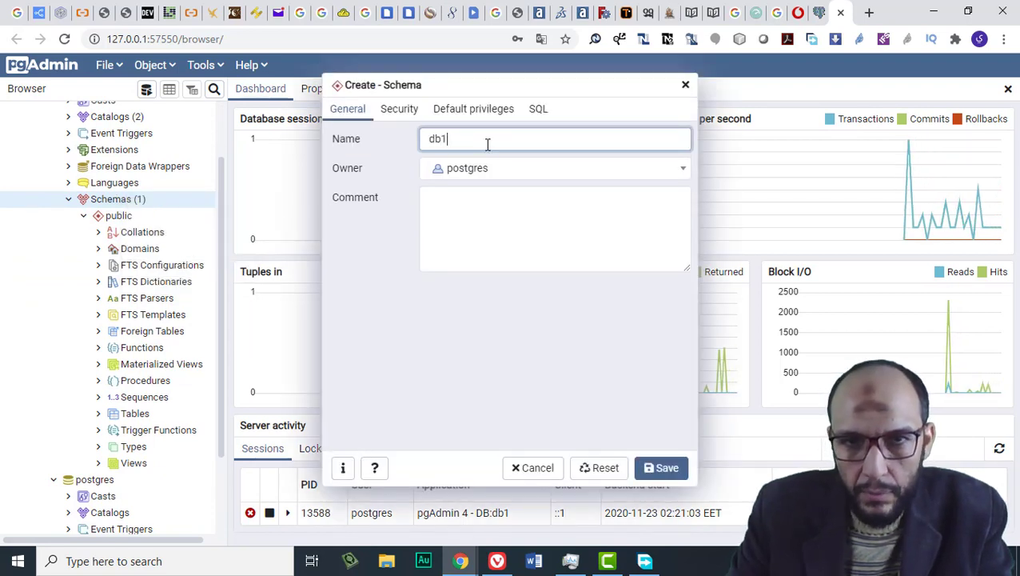
pyautogui.click(663, 467)
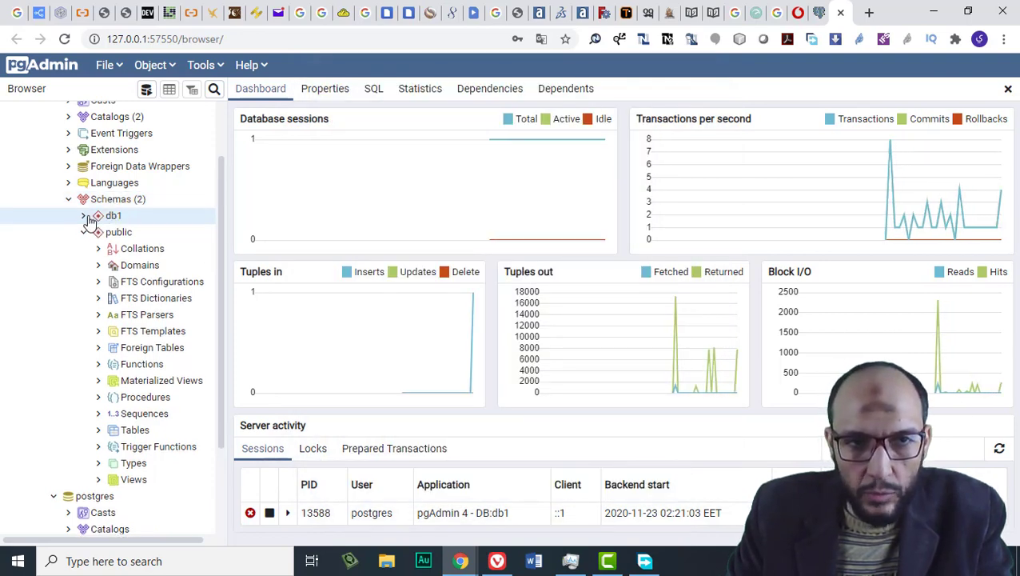
pyautogui.click(85, 216)
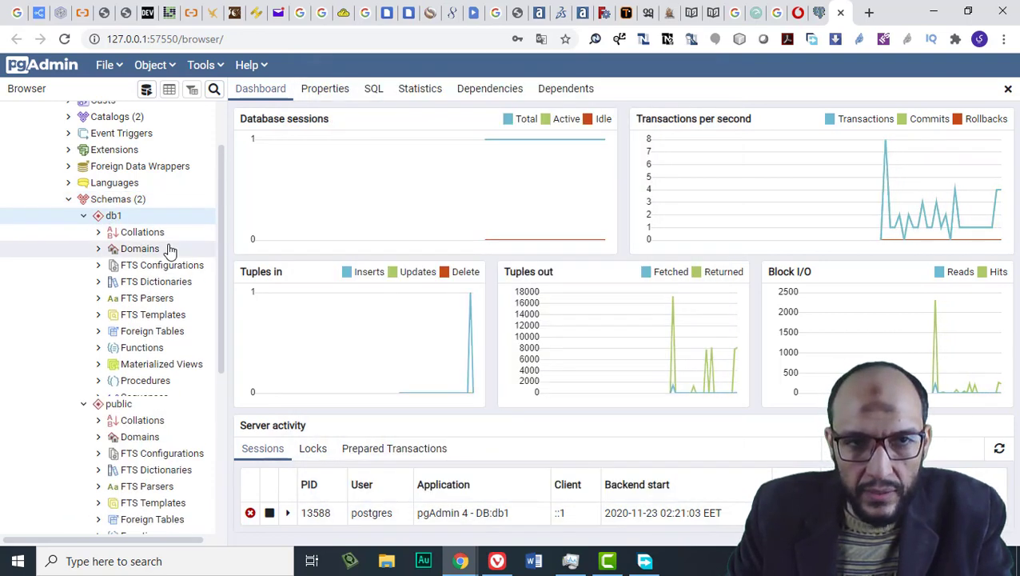
pyautogui.click(83, 216)
# Start a new table in the public schema and name it employee, keeping postgres as the owner.
pyautogui.click(119, 232)
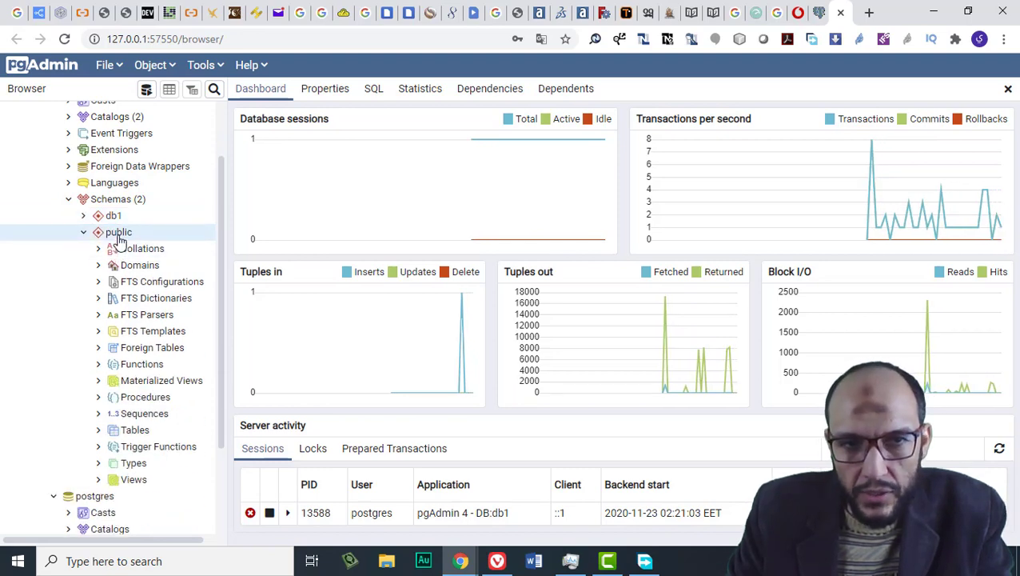
pyautogui.rightClick(119, 238)
pyautogui.moveTo(156, 252)
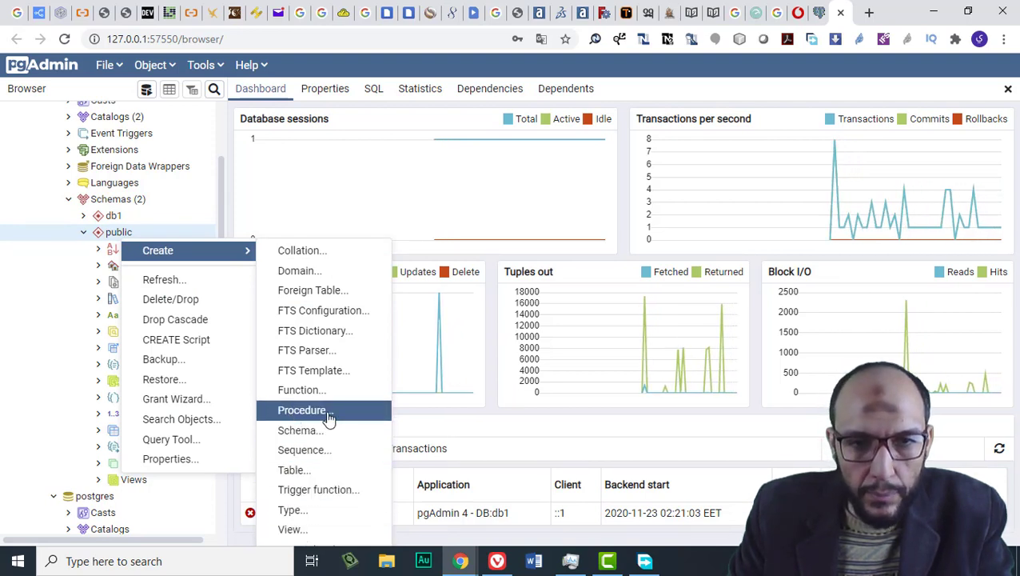
pyautogui.click(293, 469)
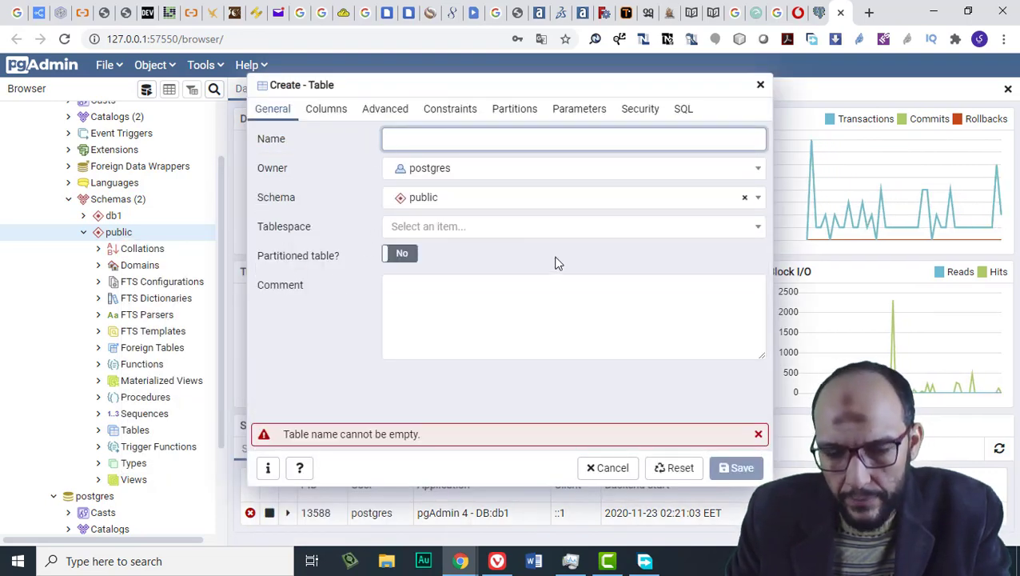
pyautogui.write('employee')
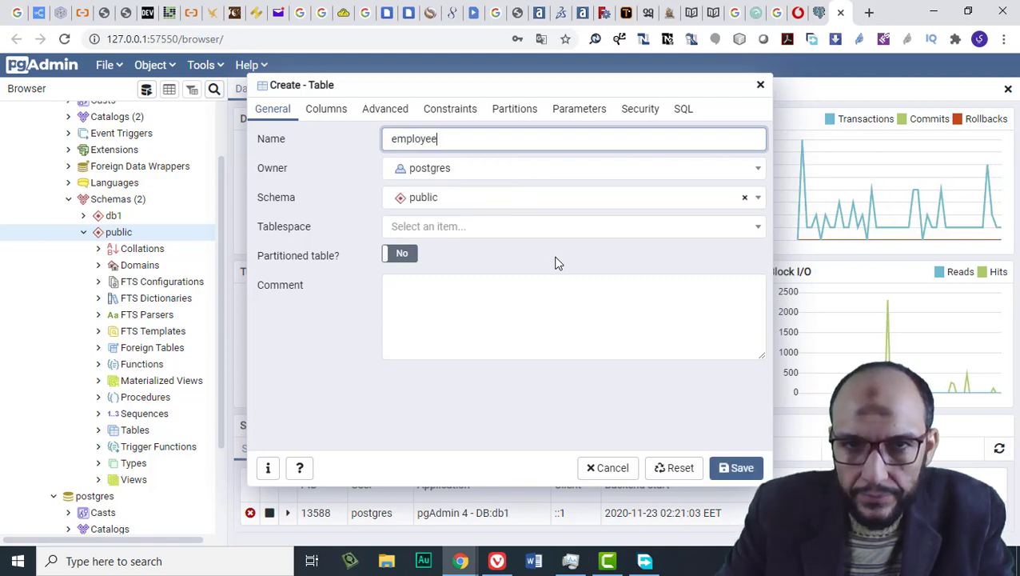
pyautogui.click(447, 174)
pyautogui.click(446, 174)
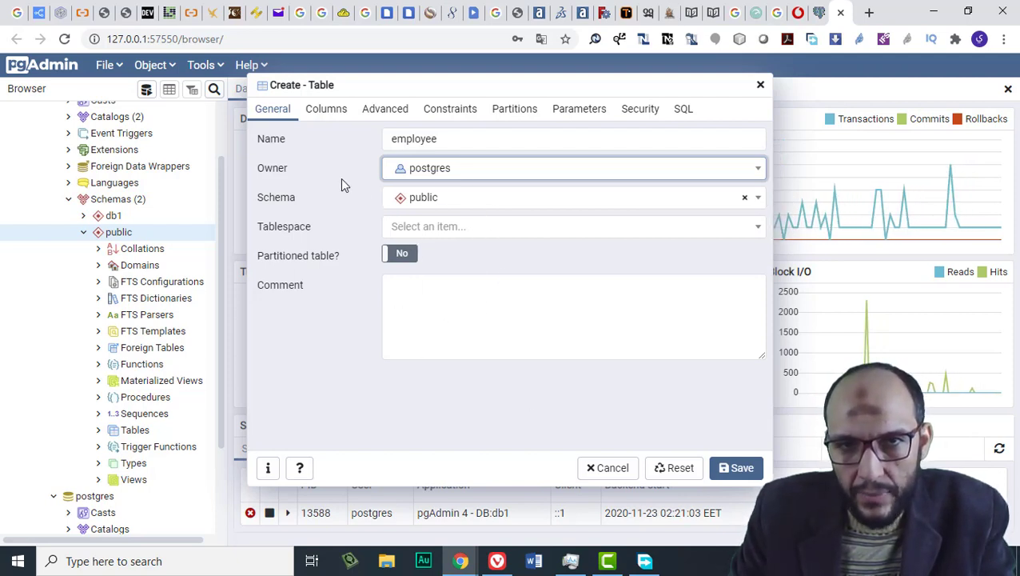
# Review the column settings of the new employee table and save the table without adding any columns.
pyautogui.click(331, 112)
pyautogui.click(409, 201)
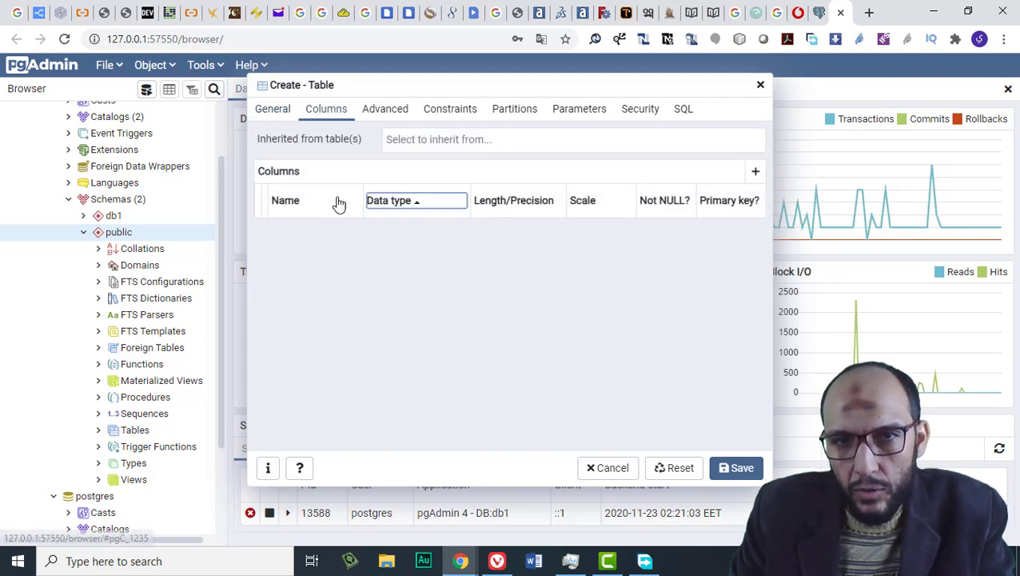
pyautogui.click(322, 202)
pyautogui.click(318, 202)
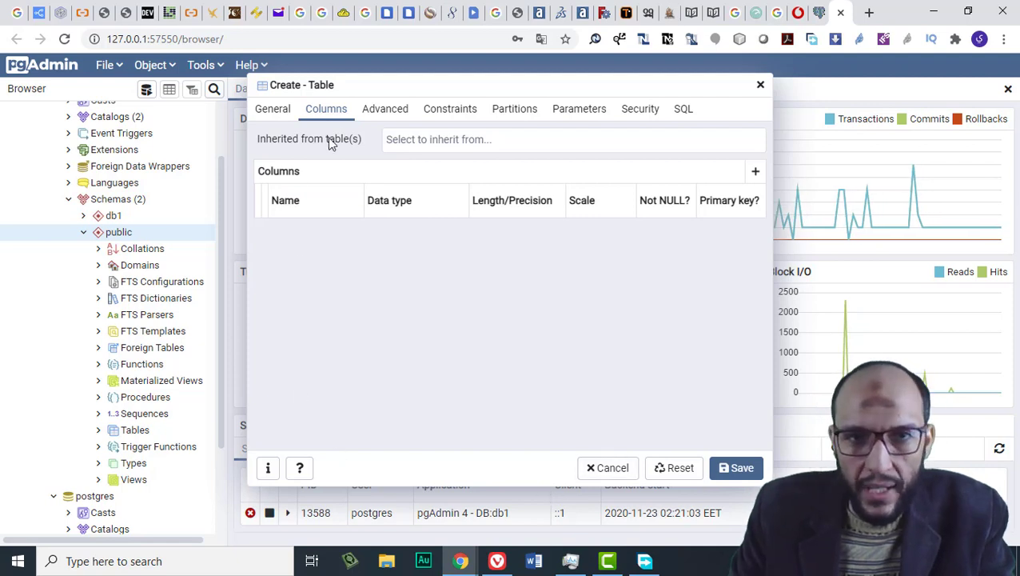
pyautogui.click(273, 109)
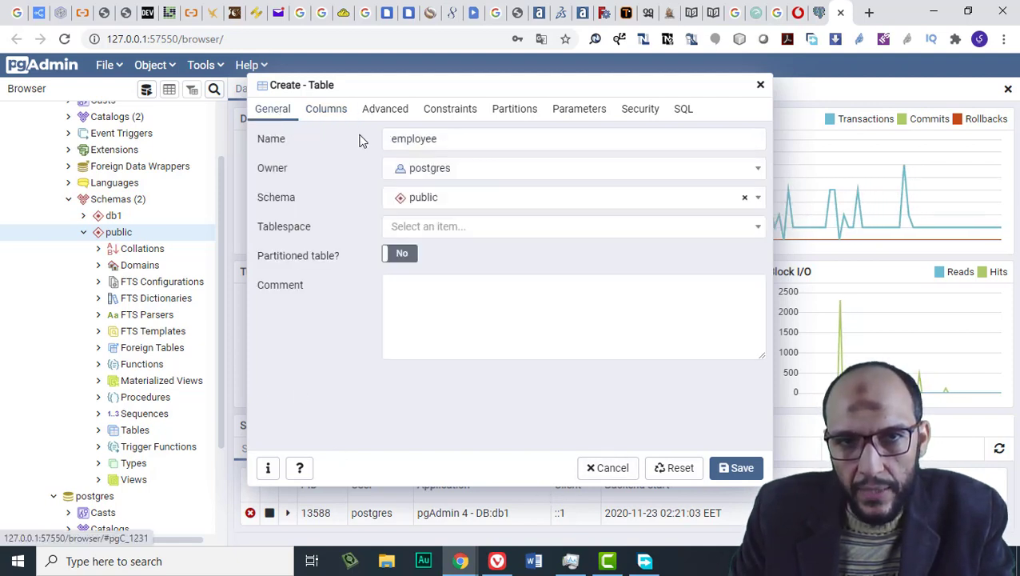
pyautogui.click(735, 467)
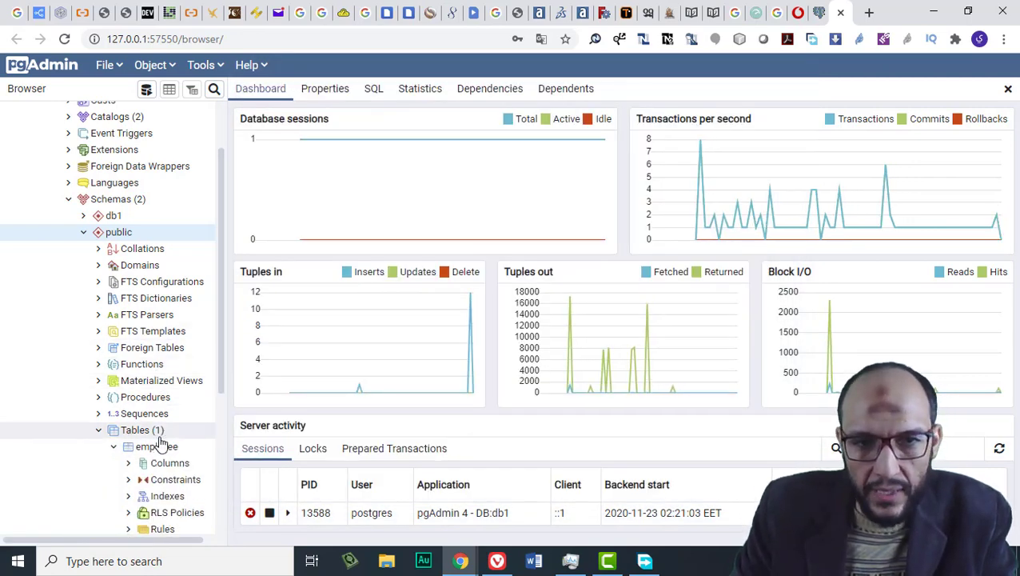
# Start a new column in the public schema's employee table and name it emp_id.
pyautogui.scroll(-1, 160, 442)
pyautogui.click(157, 376)
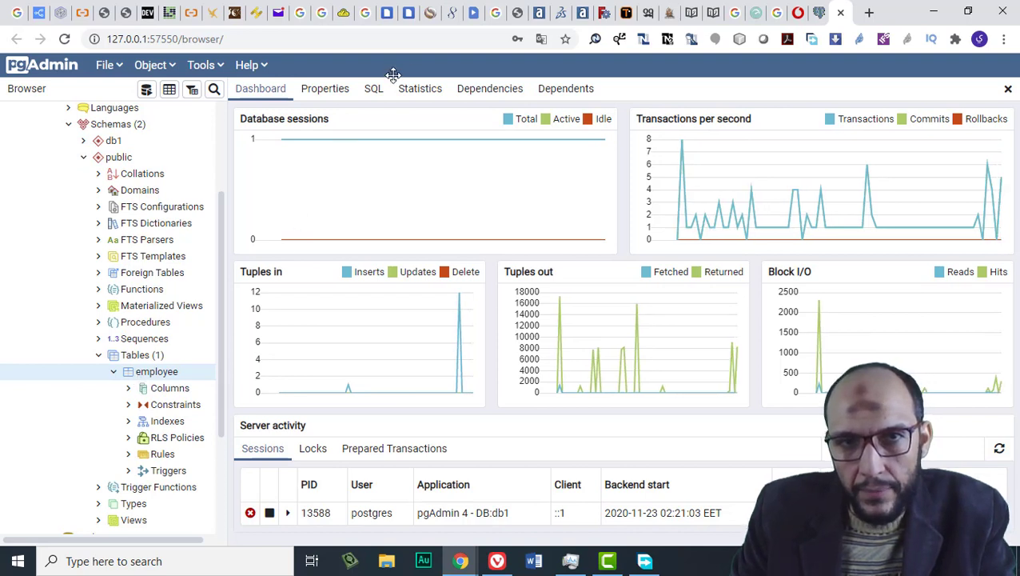
pyautogui.rightClick(174, 379)
pyautogui.moveTo(279, 68)
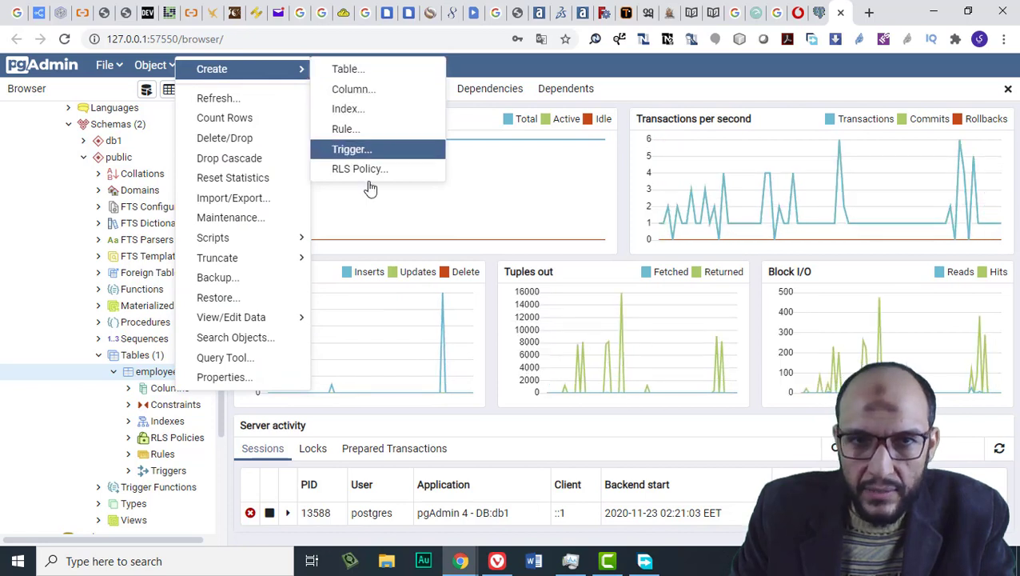
pyautogui.click(153, 385)
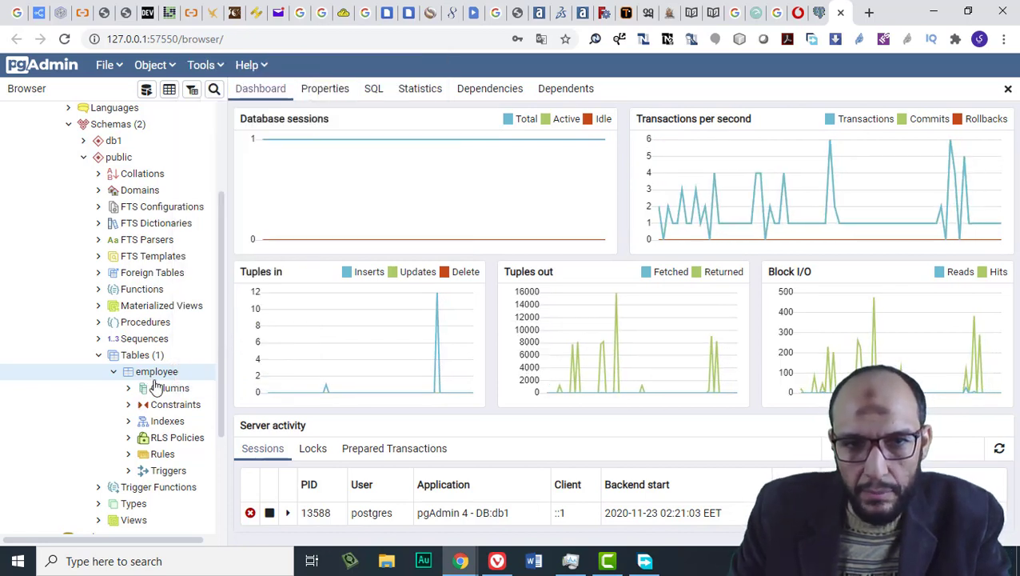
pyautogui.click(154, 387)
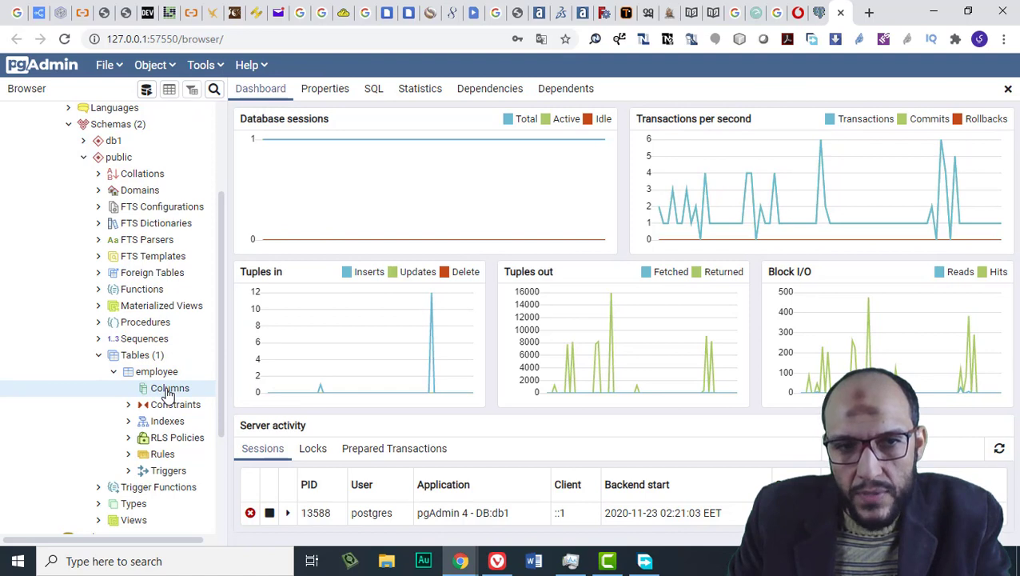
pyautogui.rightClick(168, 393)
pyautogui.click(341, 404)
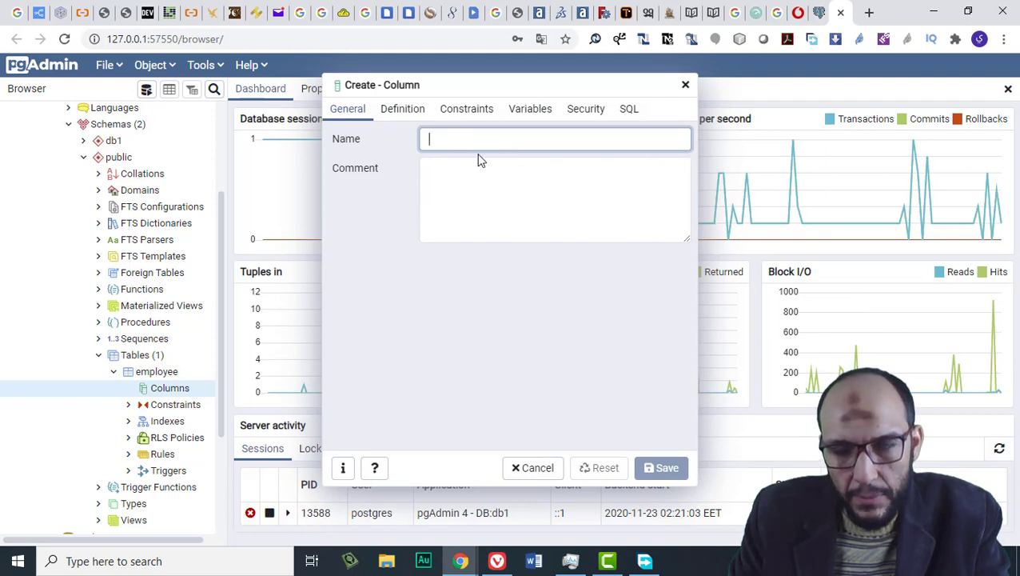
pyautogui.write('mp_id')
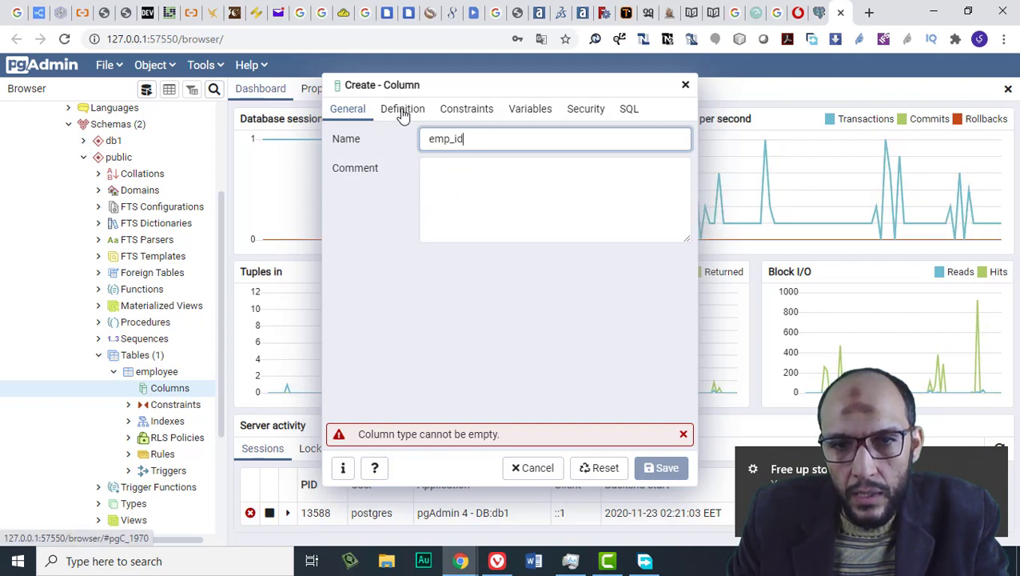
# Search the data types available for the emp_id column for "cha", "var" and "text" in turn, without choosing one.
pyautogui.click(403, 115)
pyautogui.click(494, 140)
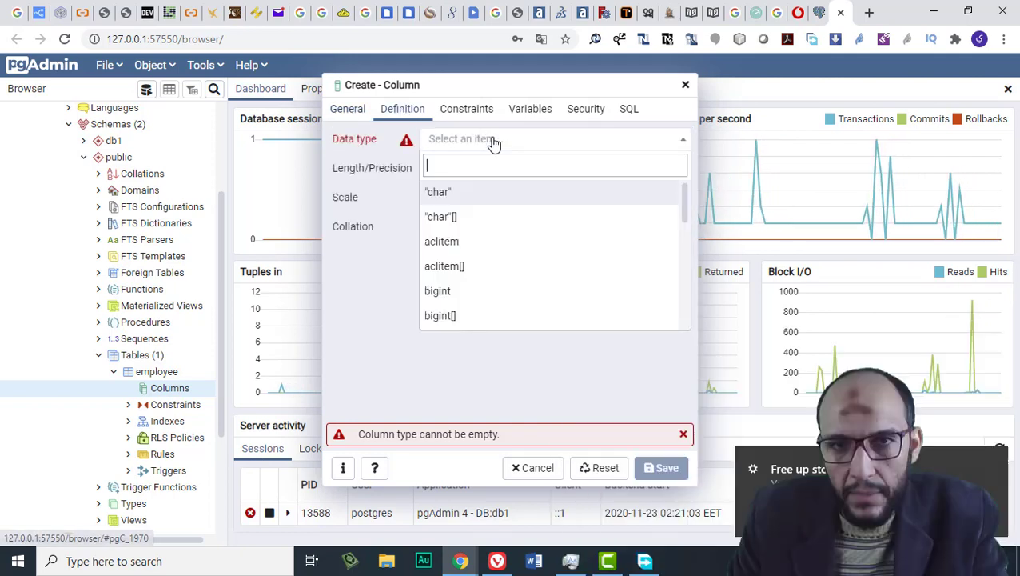
pyautogui.scroll(-2, 469, 202)
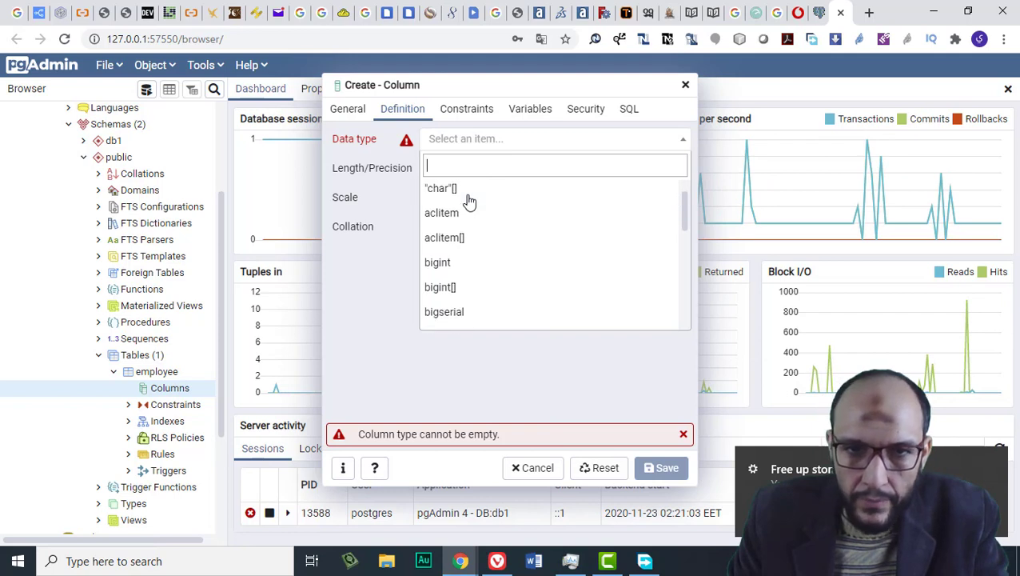
pyautogui.scroll(2, 479, 224)
pyautogui.scroll(-2, 519, 218)
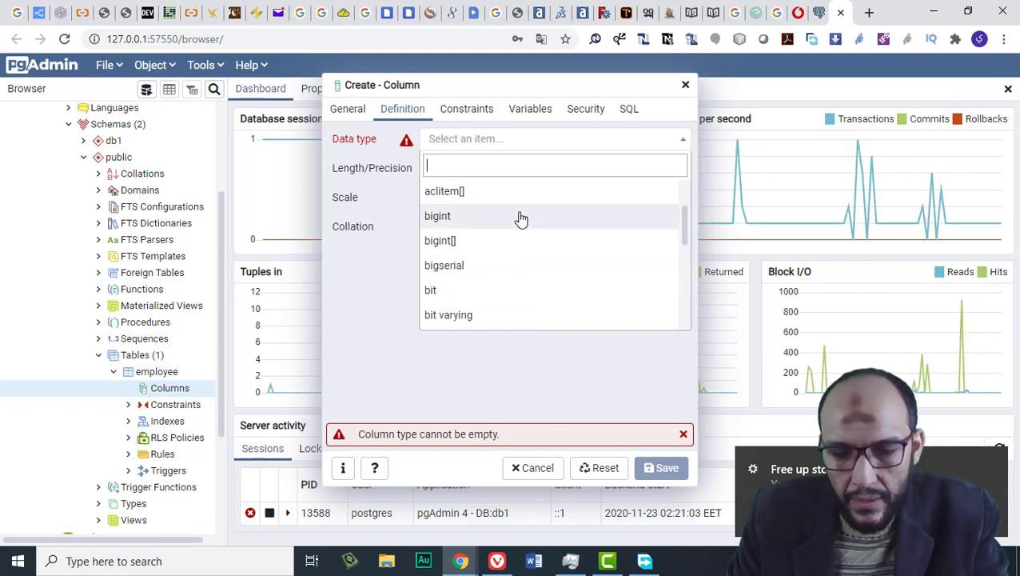
pyautogui.scroll(2, 519, 218)
pyautogui.write('cha')
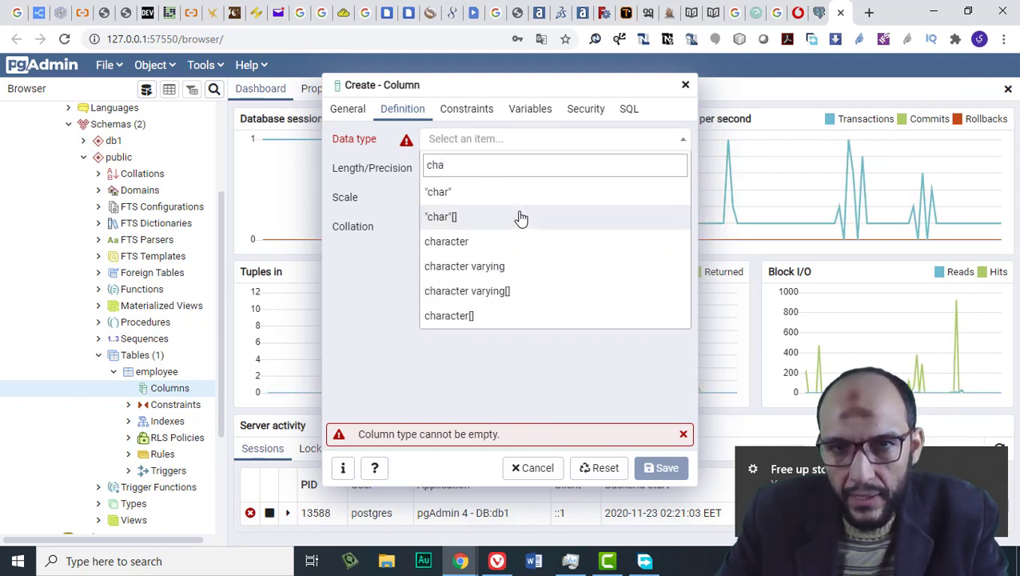
pyautogui.press('BackSpace')
pyautogui.press('BackSpace')
pyautogui.press('BackSpace')
pyautogui.write('var')
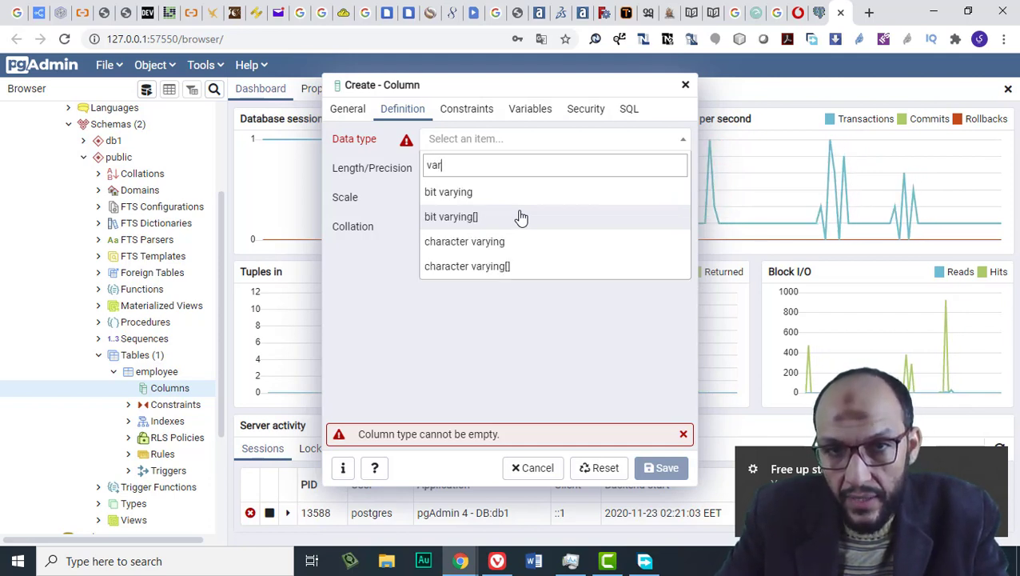
pyautogui.press('BackSpace')
pyautogui.press('BackSpace')
pyautogui.press('BackSpace')
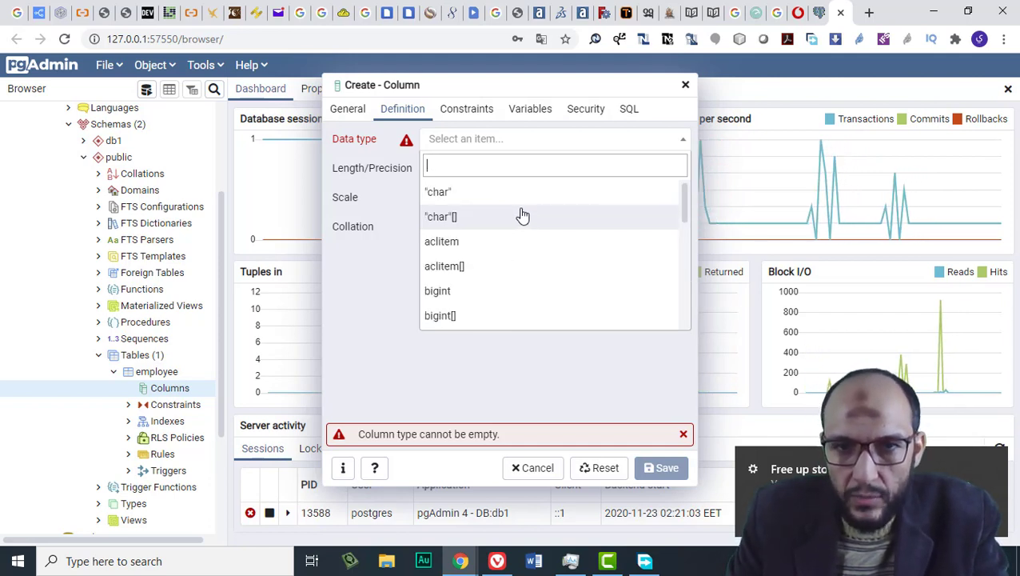
pyautogui.write('text')
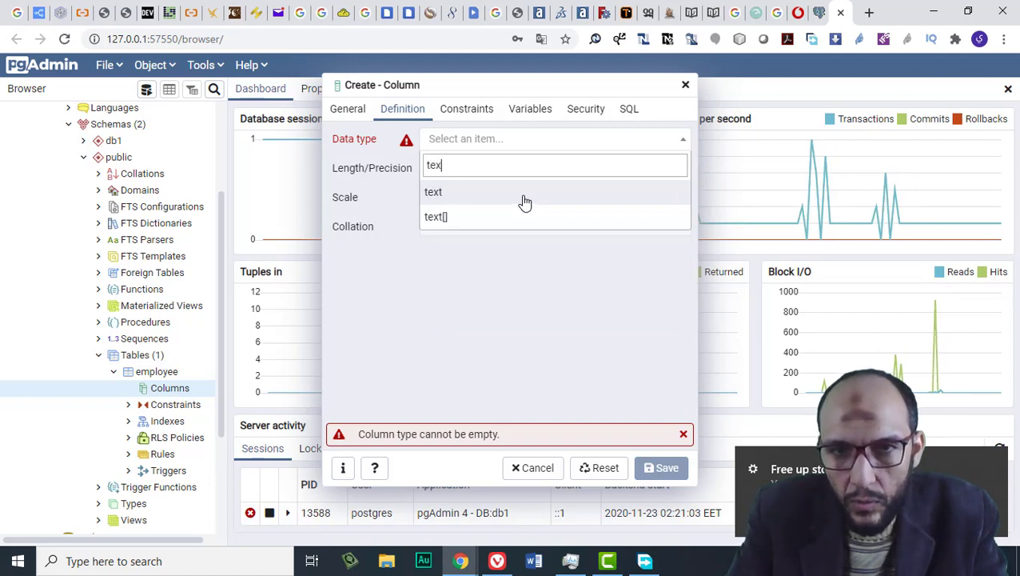
pyautogui.press('BackSpace')
pyautogui.press('BackSpace')
pyautogui.press('BackSpace')
pyautogui.press('BackSpace')
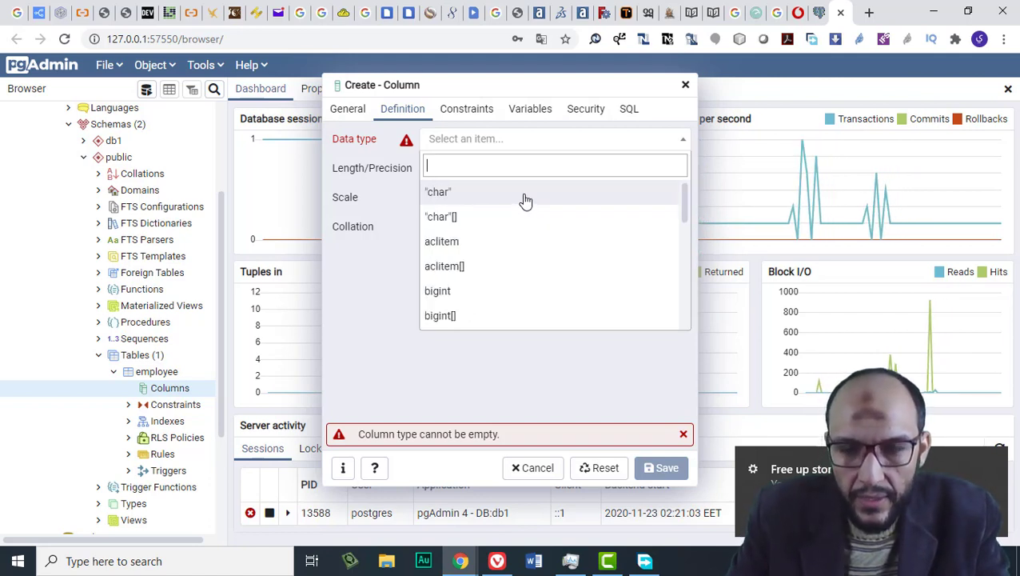
# Look through the complete list of data types offered for the emp_id column, down to the end and back to the beginning.
pyautogui.scroll(-1, 686, 228)
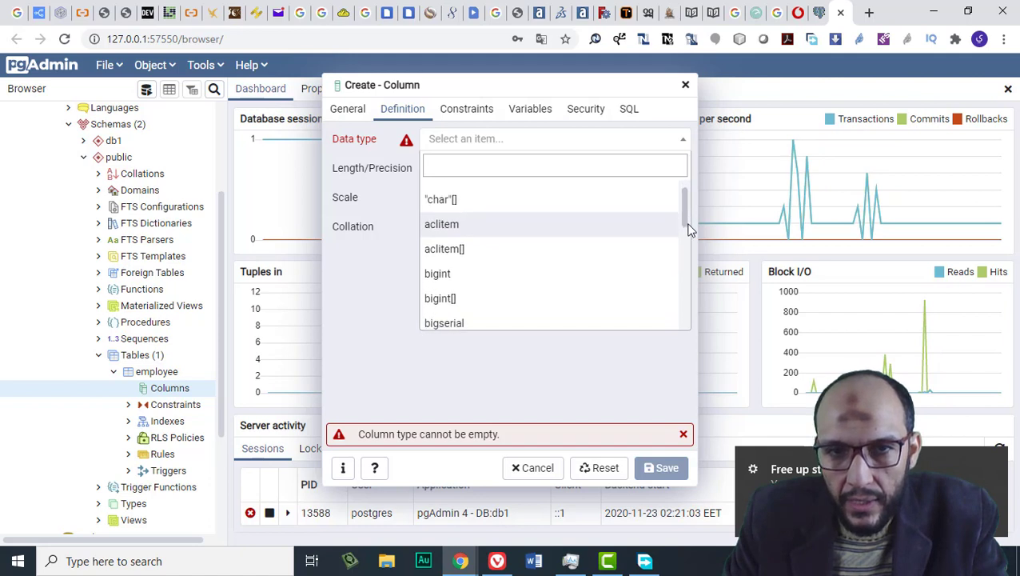
pyautogui.scroll(-10, 690, 229)
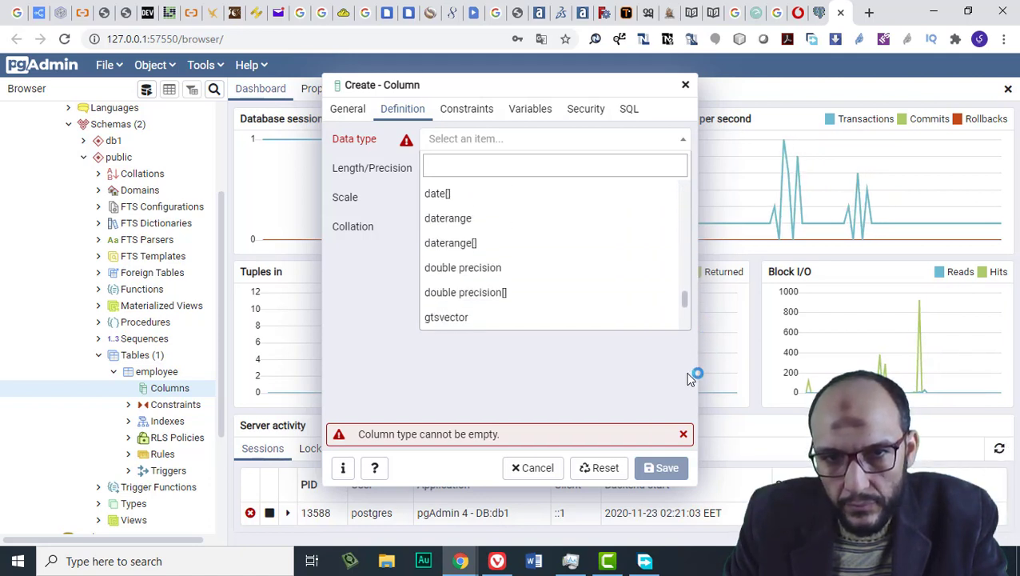
pyautogui.scroll(-15, 692, 301)
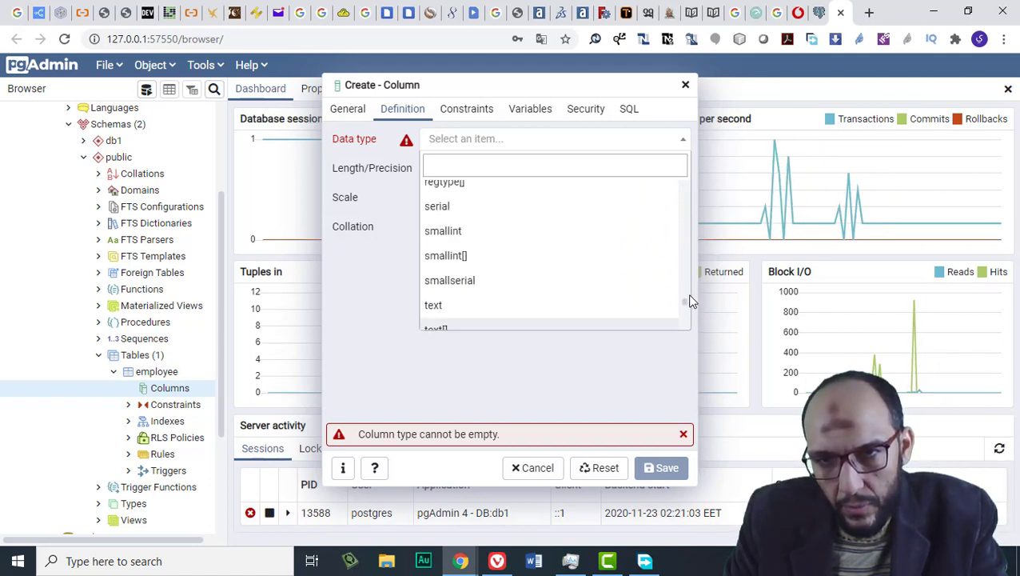
pyautogui.scroll(-10, 687, 316)
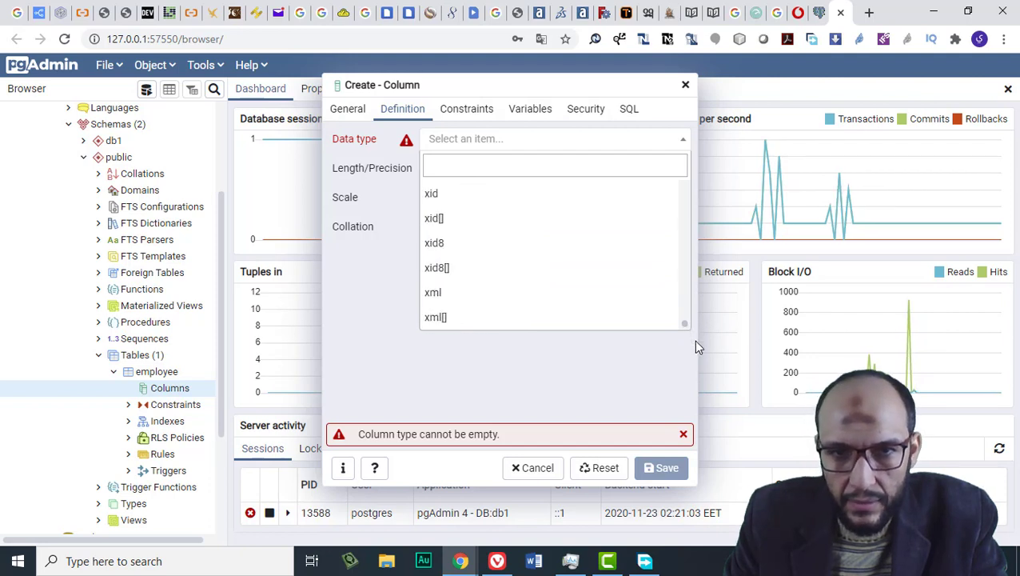
pyautogui.scroll(6, 546, 275)
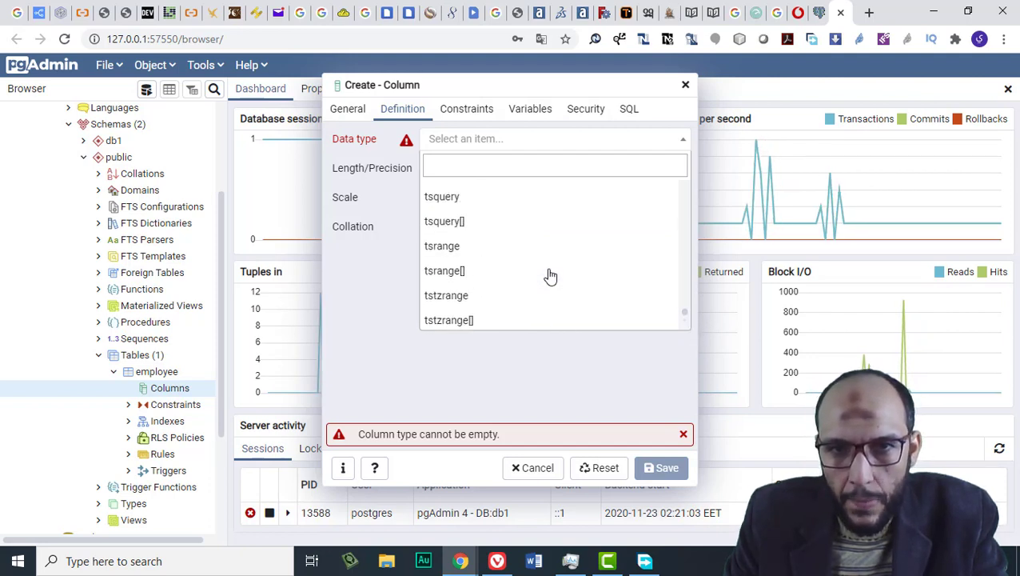
pyautogui.scroll(6, 550, 275)
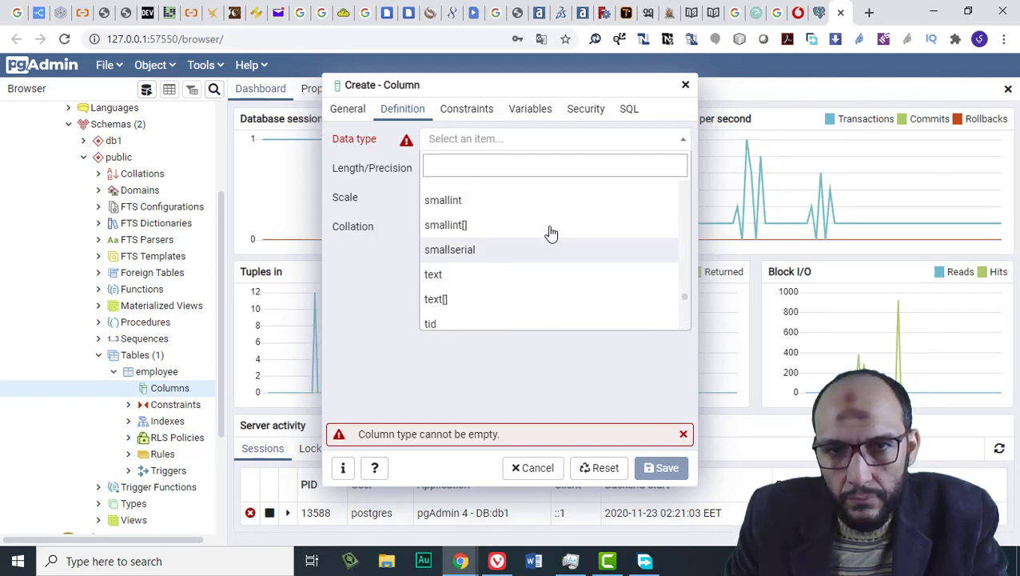
pyautogui.scroll(1, 568, 278)
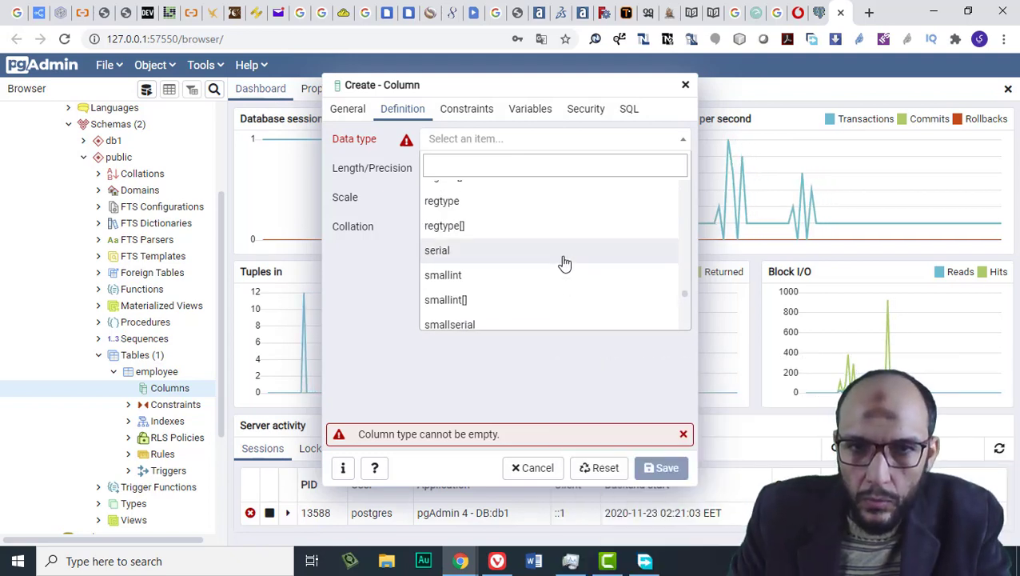
pyautogui.scroll(6, 565, 263)
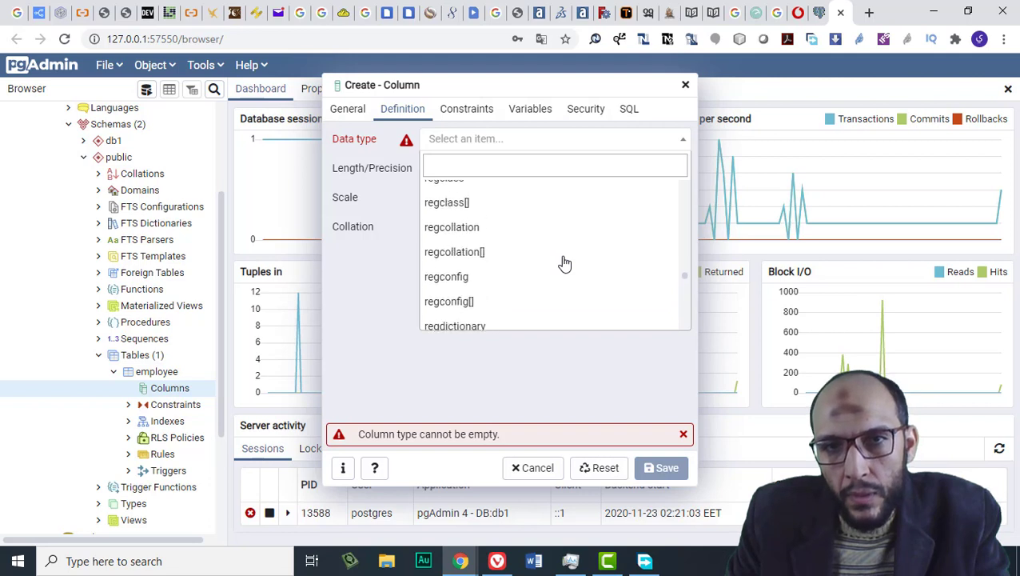
pyautogui.scroll(8, 565, 263)
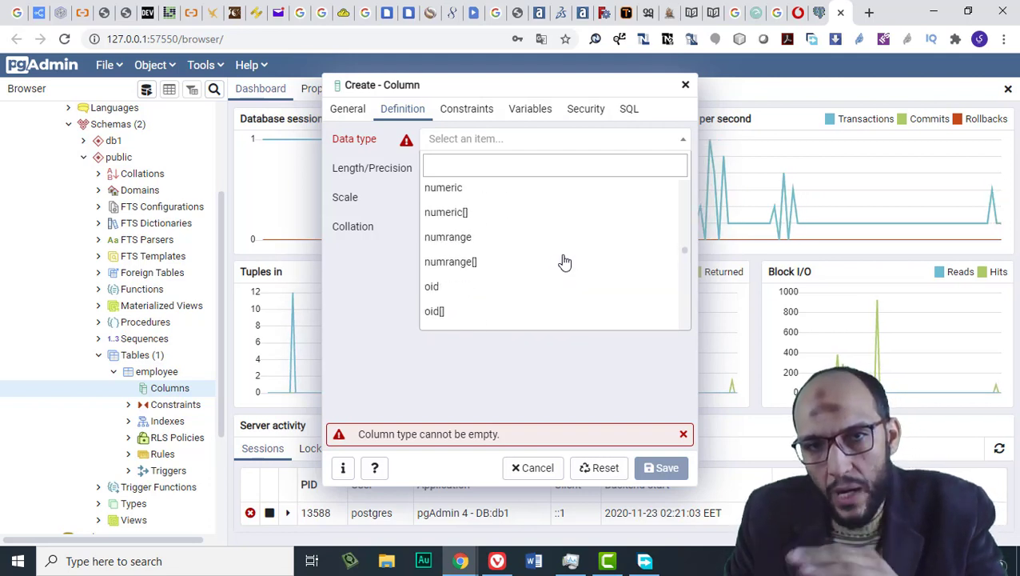
pyautogui.scroll(3, 563, 262)
pyautogui.scroll(-2, 564, 263)
pyautogui.scroll(3, 564, 262)
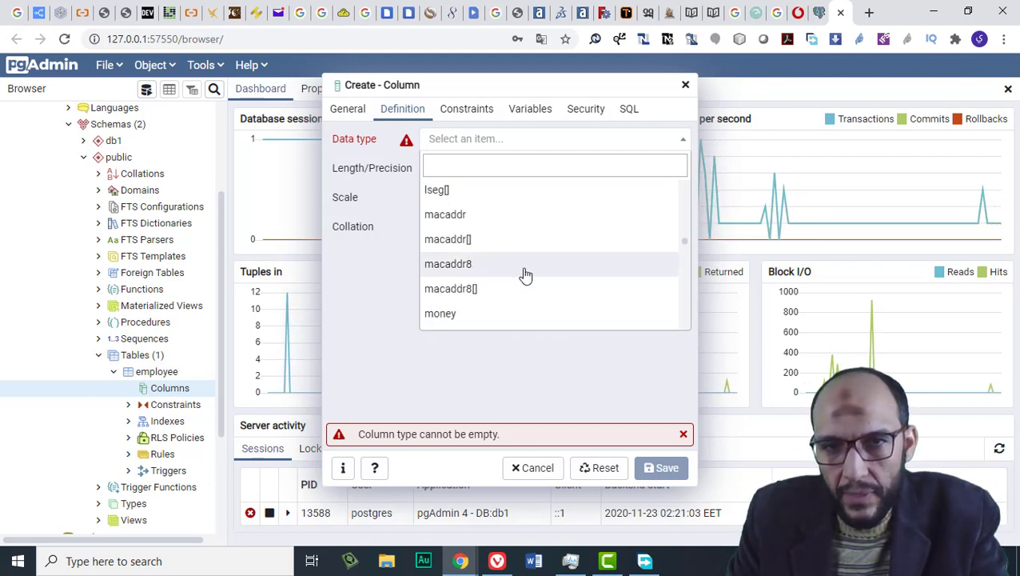
pyautogui.scroll(5, 524, 274)
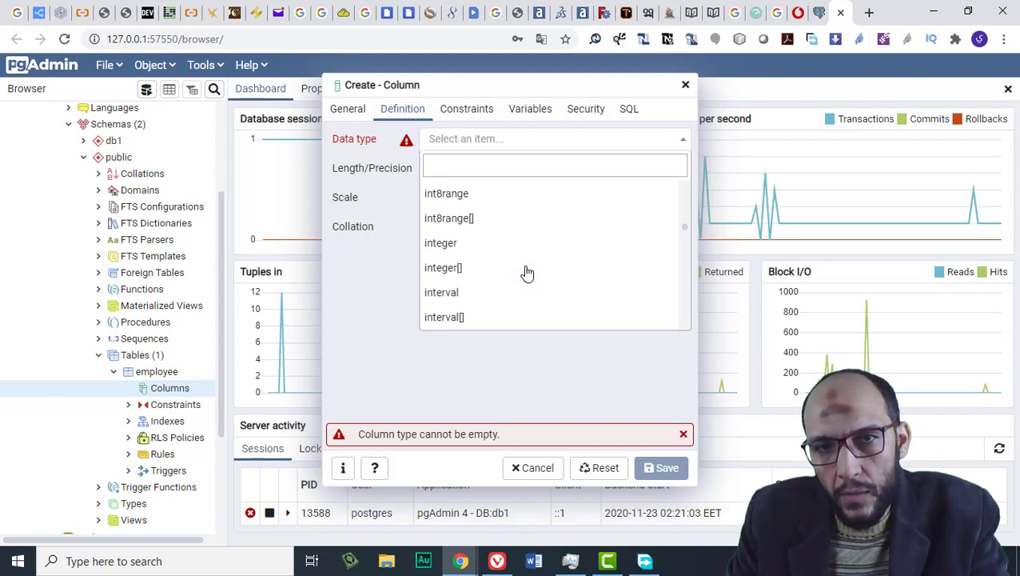
pyautogui.scroll(6, 527, 273)
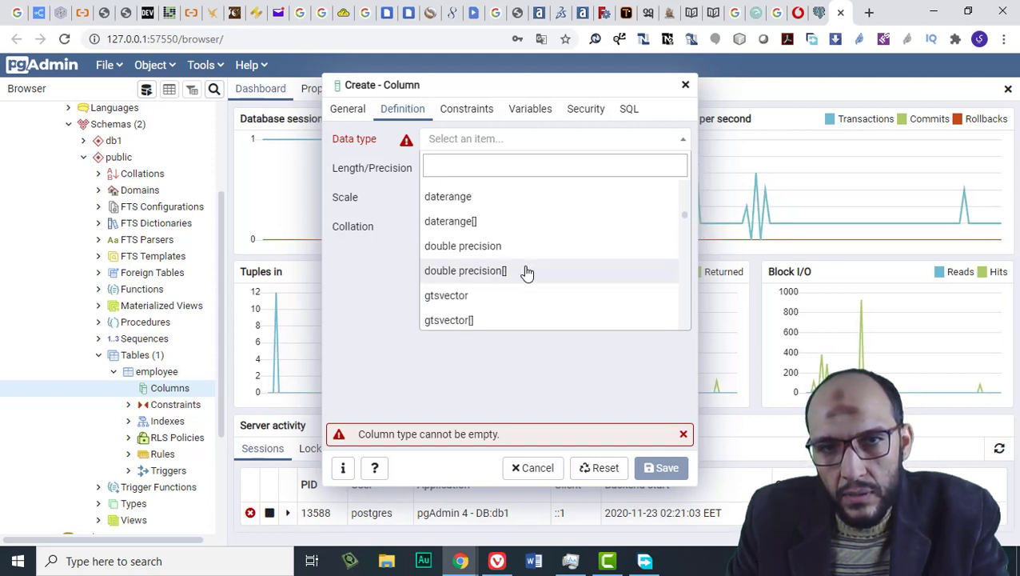
pyautogui.scroll(2, 527, 273)
pyautogui.scroll(3, 527, 273)
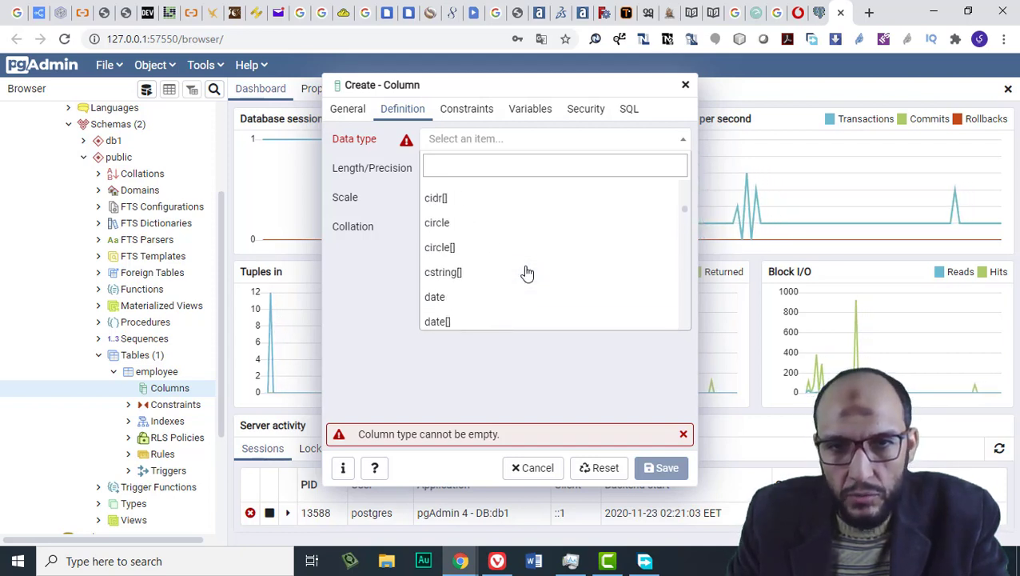
pyautogui.scroll(2, 527, 274)
pyautogui.scroll(4, 526, 273)
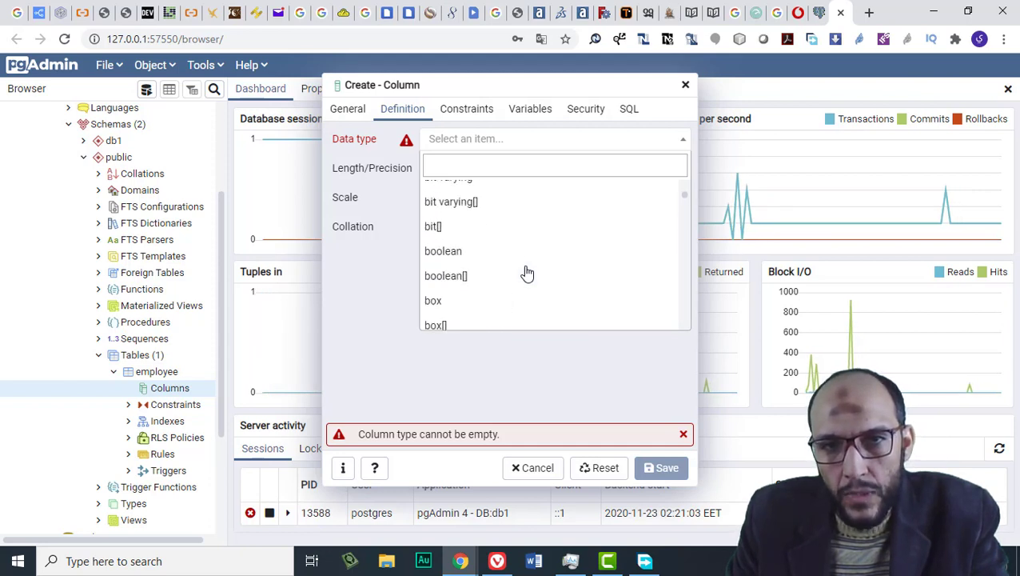
pyautogui.scroll(3, 526, 274)
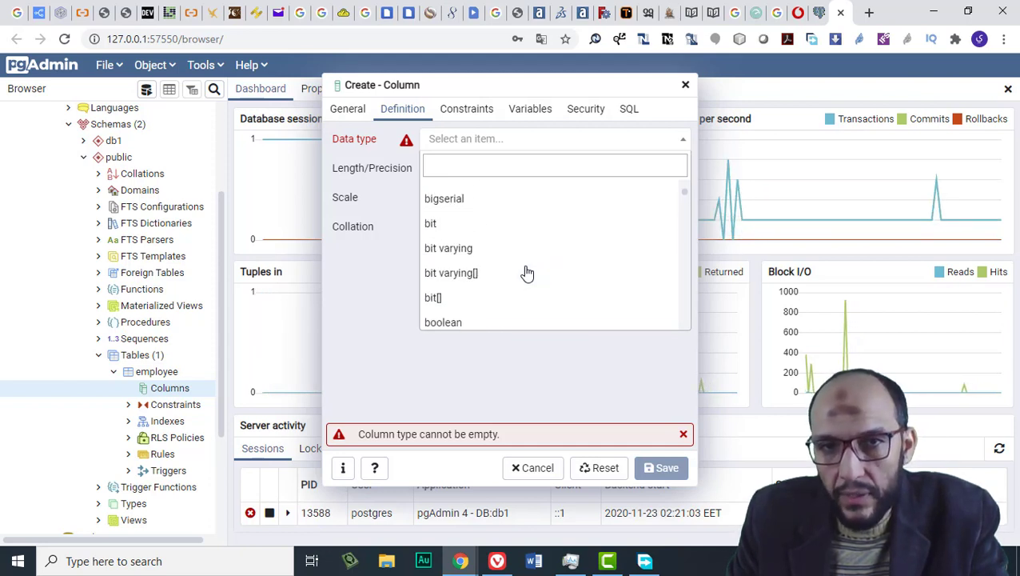
pyautogui.scroll(2, 527, 273)
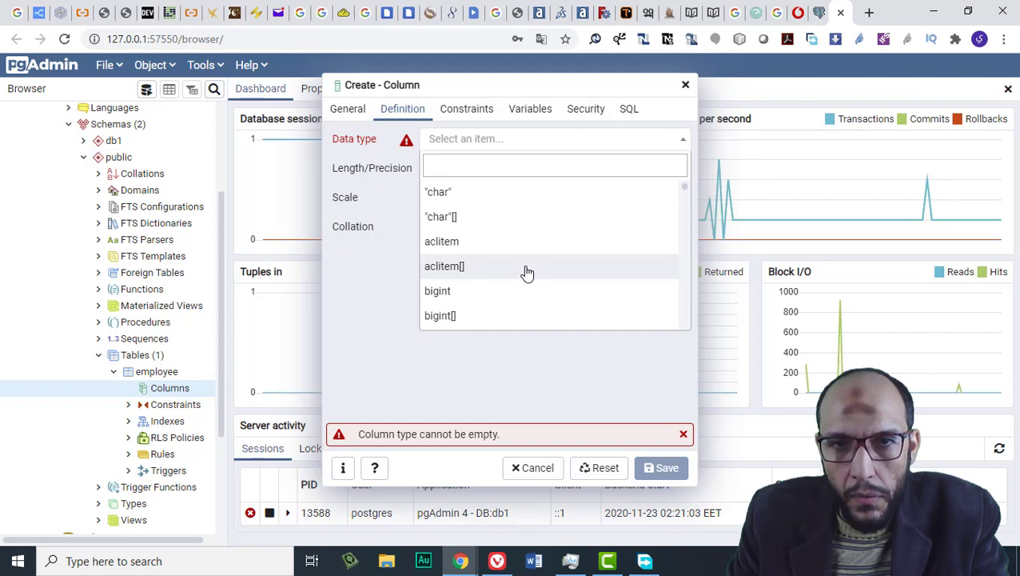
# Set the emp_id column's data type to "char", trying "char"[] before returning to "char".
pyautogui.click(500, 193)
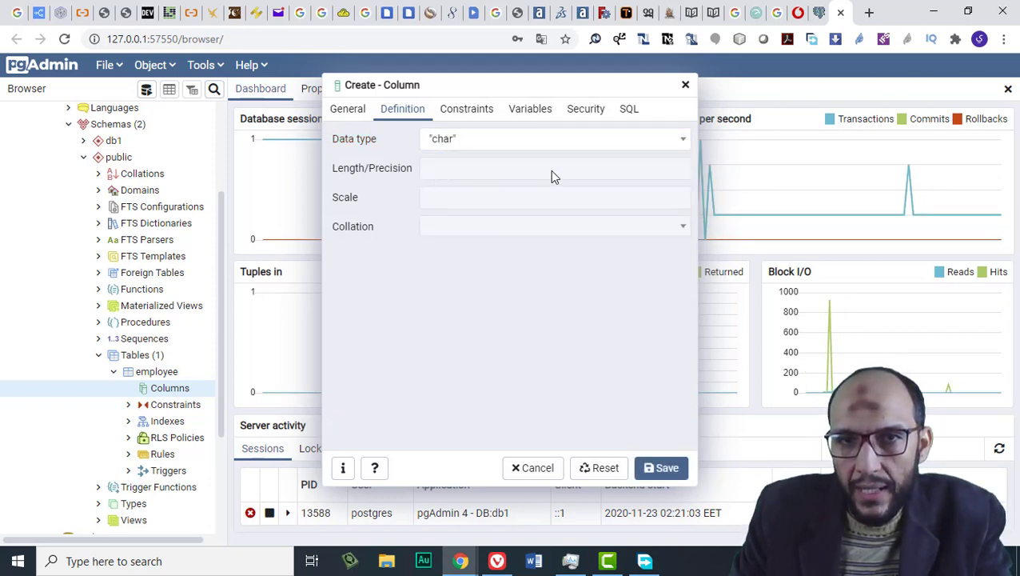
pyautogui.click(457, 140)
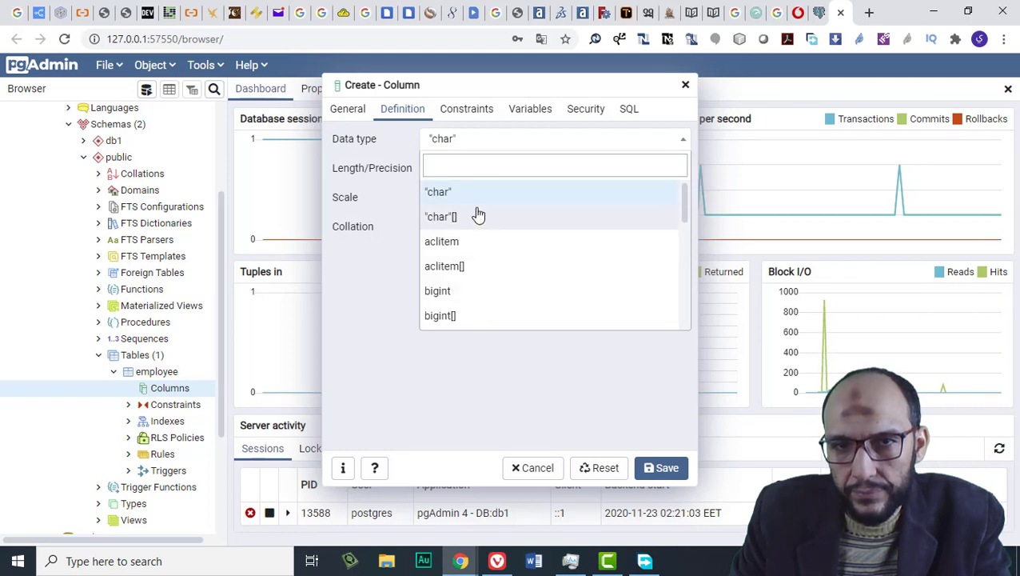
pyautogui.click(444, 216)
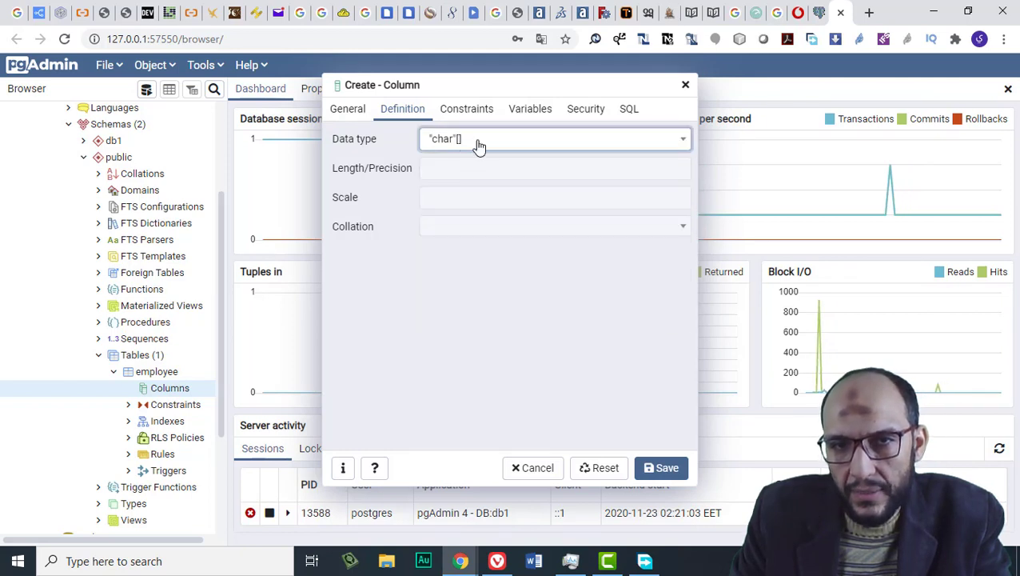
pyautogui.click(478, 142)
pyautogui.click(477, 197)
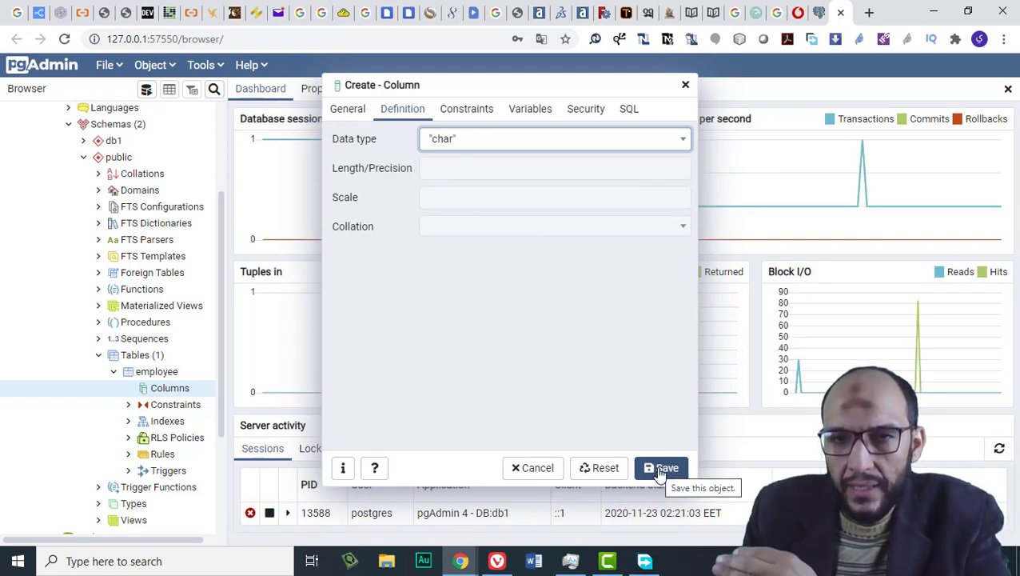
# Review the constraints, variables, security settings and generated SQL of the emp_id column.
pyautogui.click(478, 115)
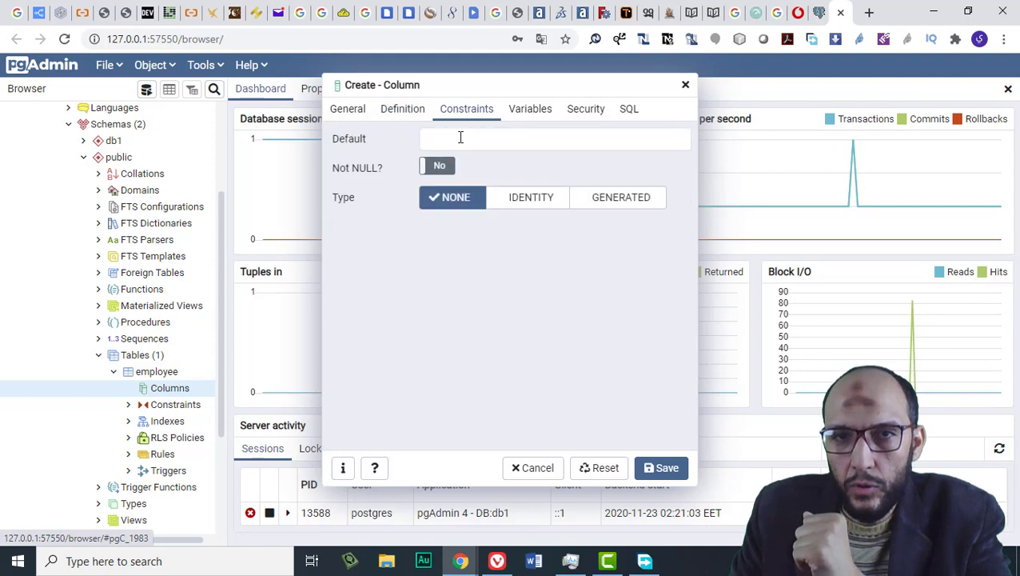
pyautogui.click(492, 140)
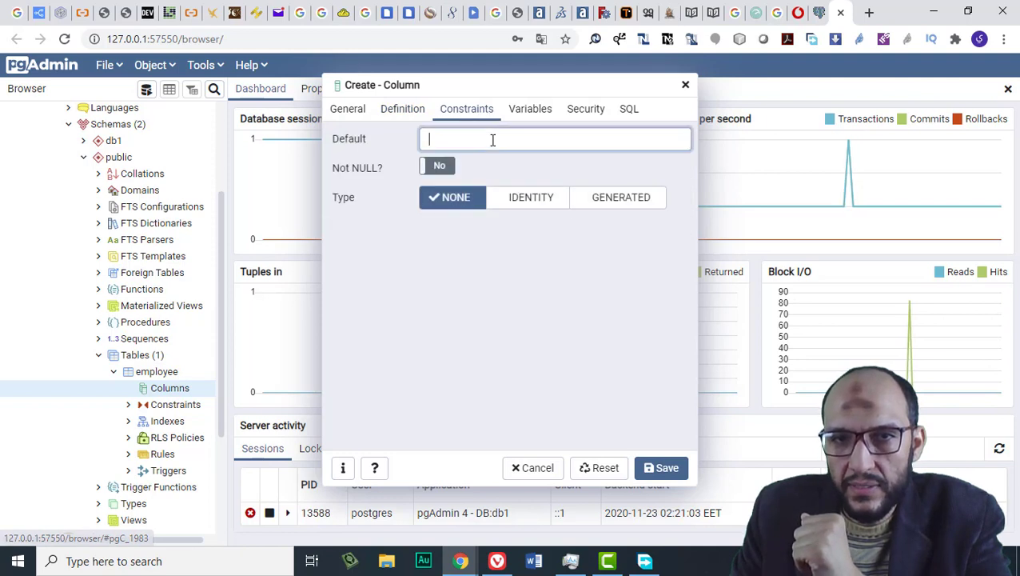
pyautogui.click(549, 112)
pyautogui.click(589, 112)
pyautogui.click(629, 110)
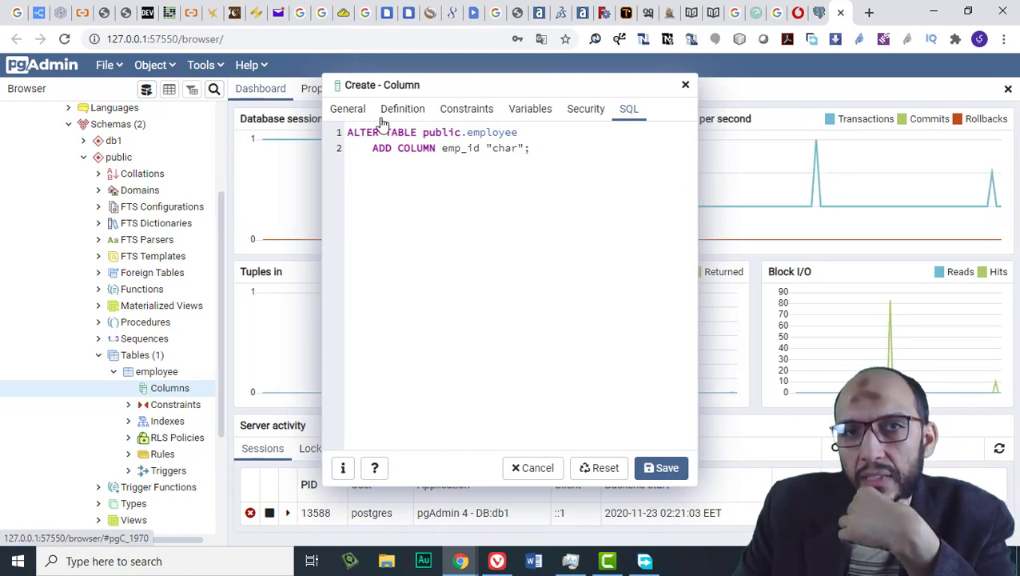
# Recheck the name and data type of the emp_id column and save it to the employee table.
pyautogui.click(347, 115)
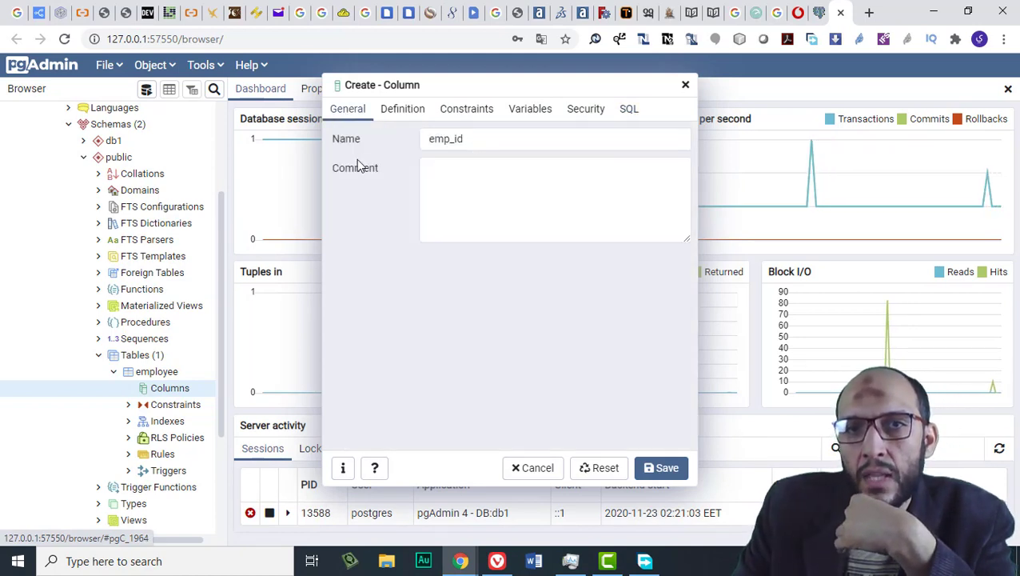
pyautogui.click(414, 117)
pyautogui.click(469, 141)
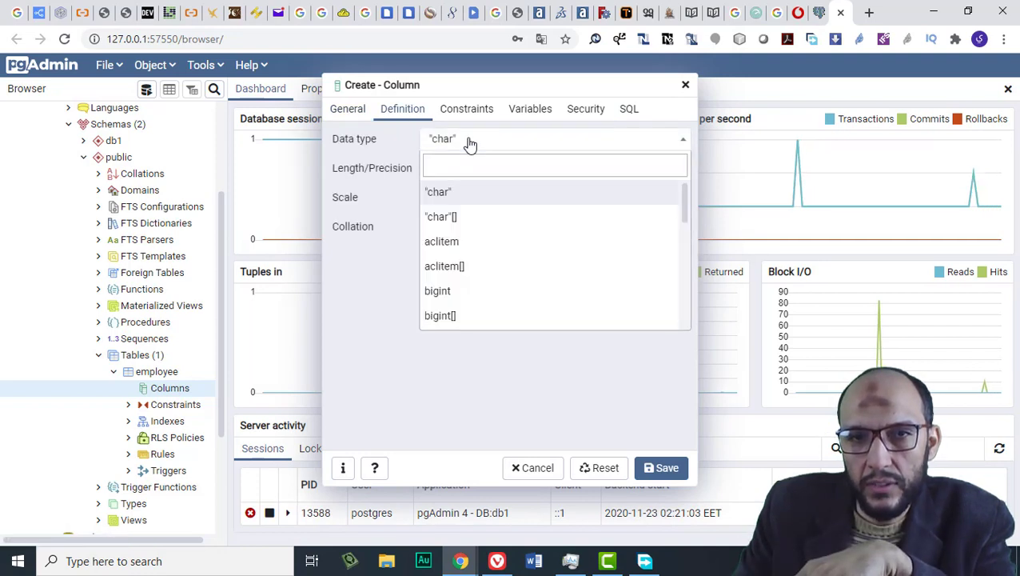
pyautogui.click(470, 144)
pyautogui.click(669, 467)
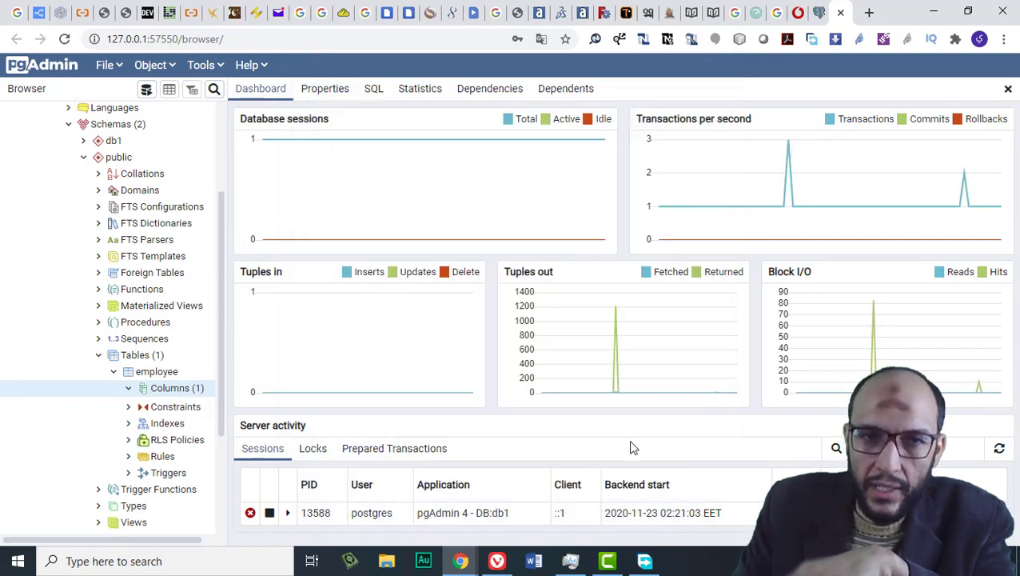